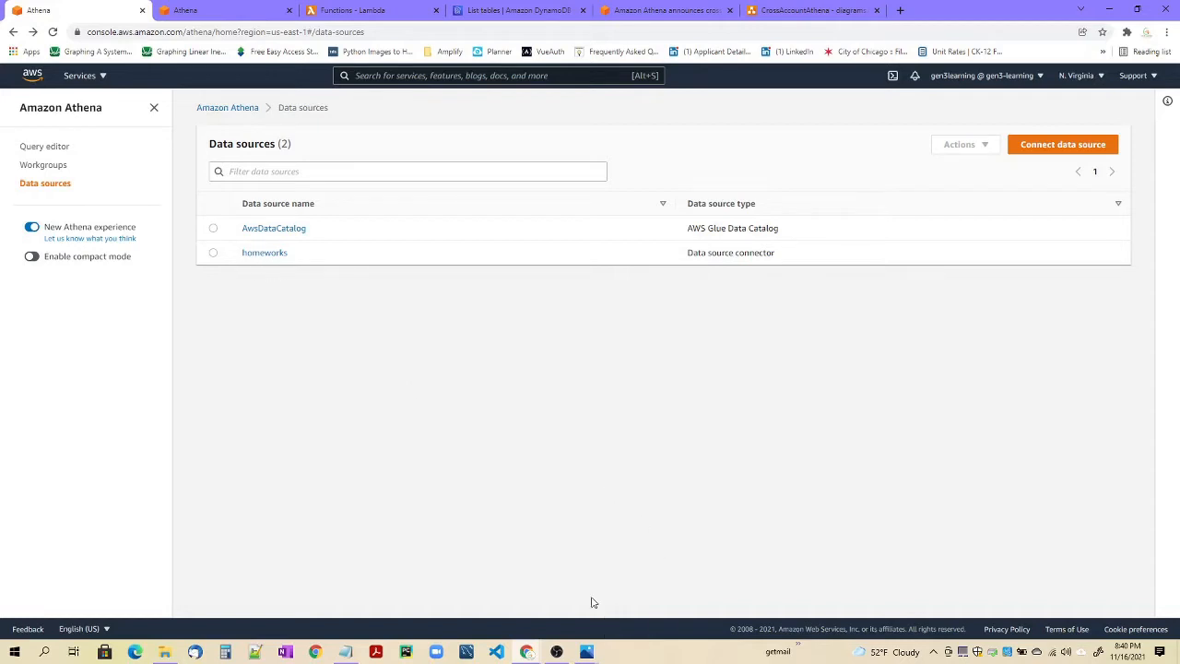
Review the homeworks data source details and Lambda function ARN in the lambdaFunction.PNG image, and return to the browser
{"action": "mouse_move", "coordinate": [589, 653]}
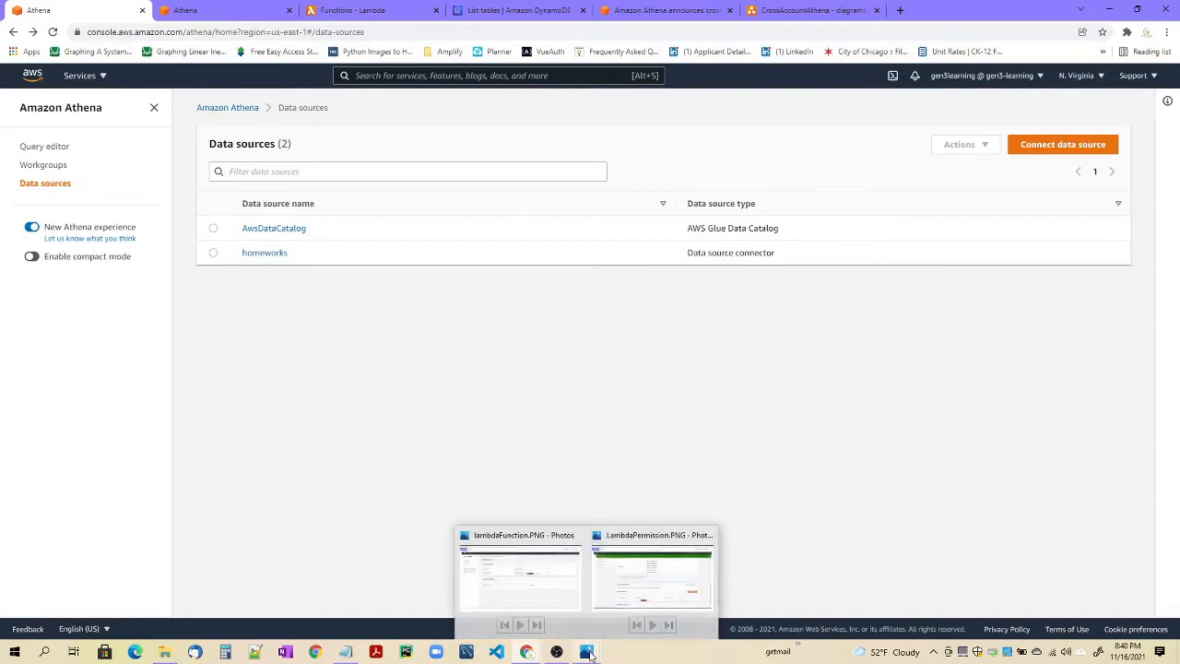
{"action": "left_click", "coordinate": [551, 576]}
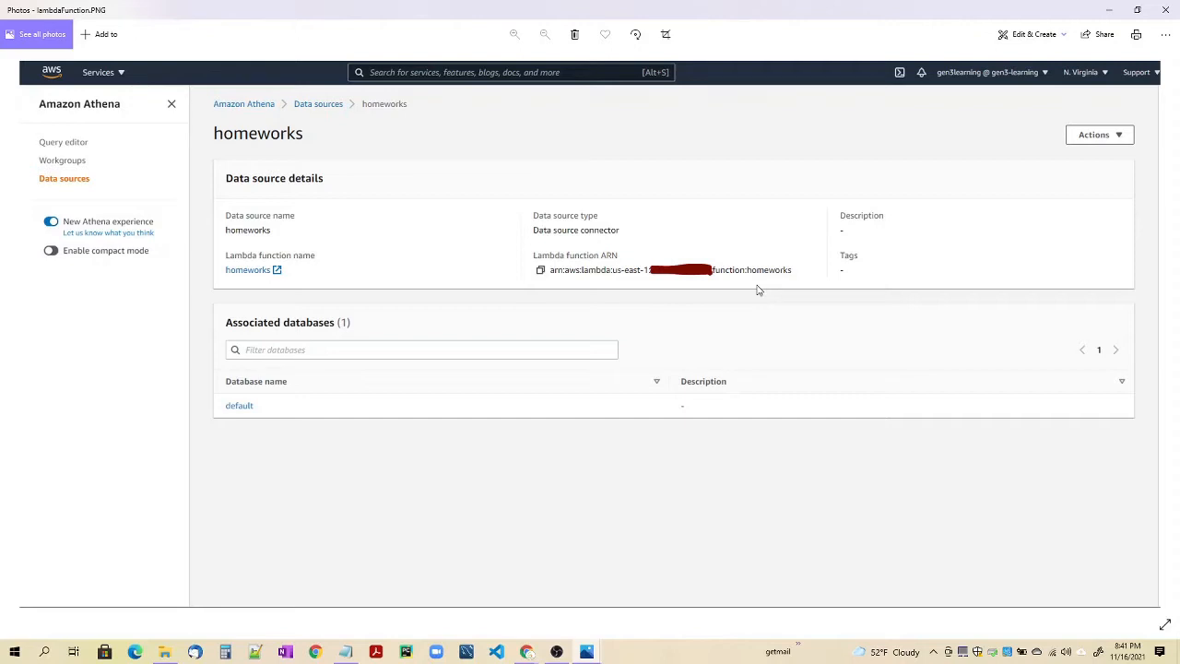
{"action": "key", "text": "alt+Tab"}
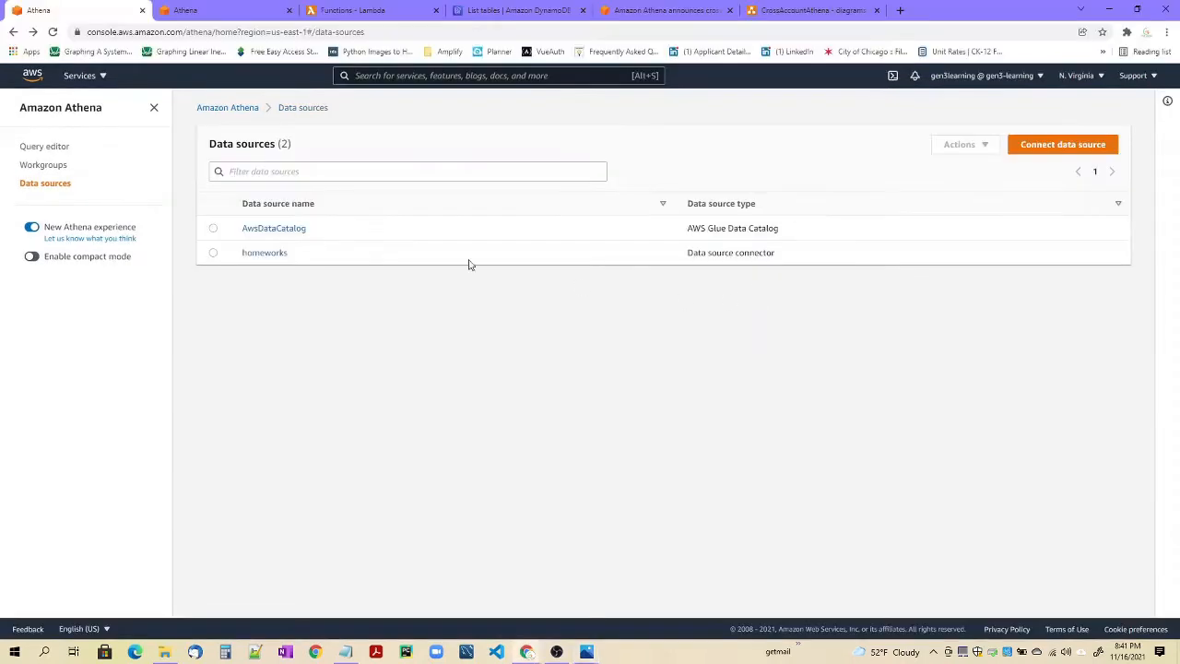
Compare the tables of the homeworks data source in the Athena query editor with the DynamoDB table list
{"action": "left_click", "coordinate": [215, 13]}
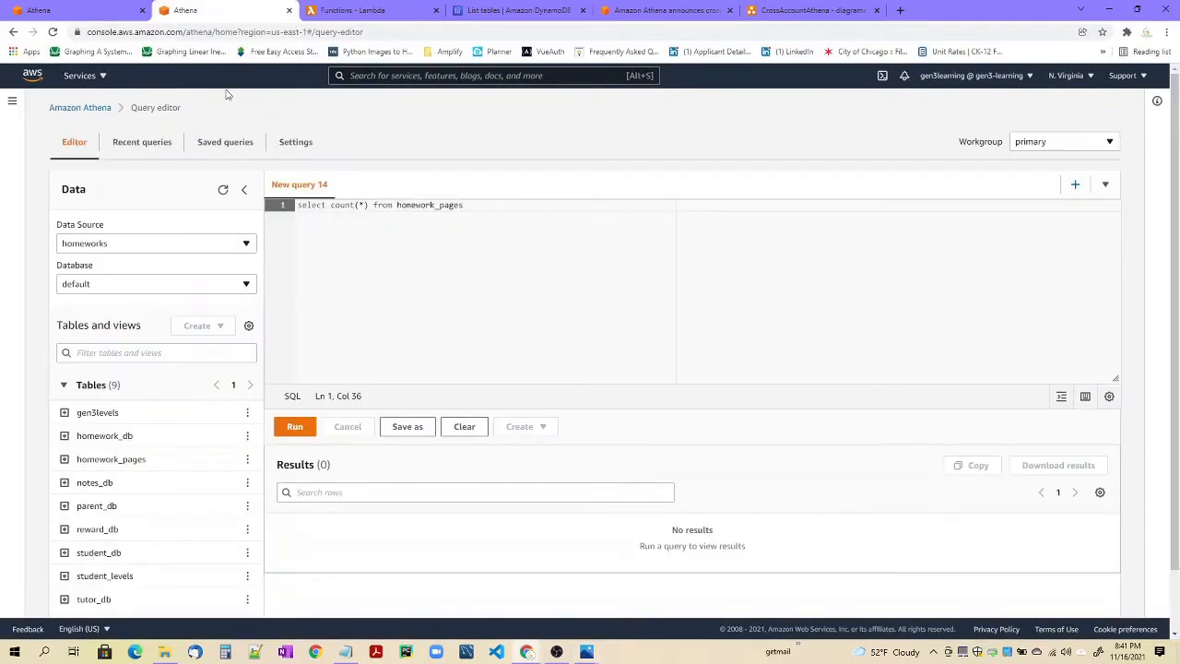
{"action": "scroll", "coordinate": [156, 498], "scroll_direction": "down", "scroll_amount": 1}
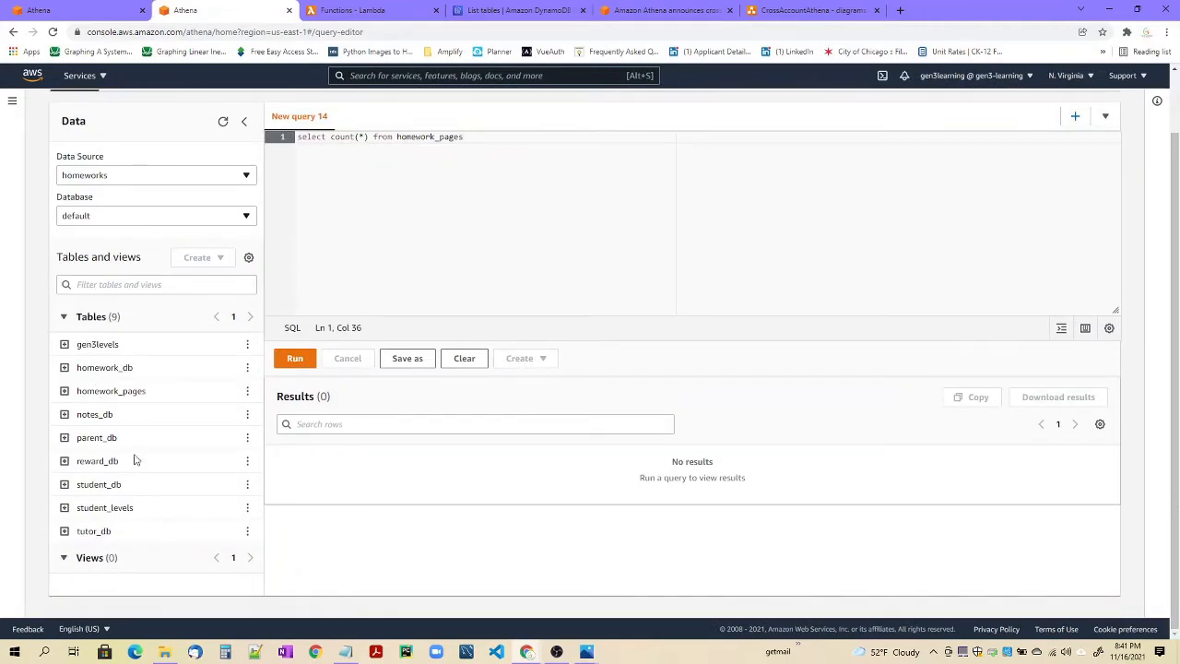
{"action": "left_click", "coordinate": [506, 11]}
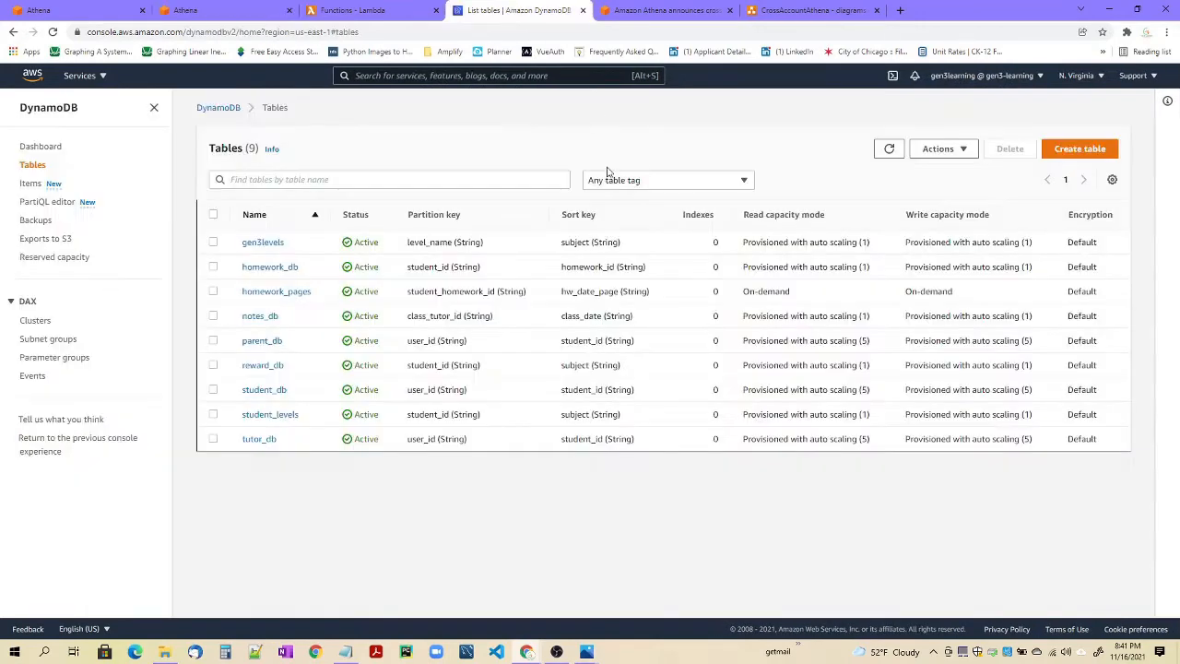
{"action": "left_click", "coordinate": [243, 17]}
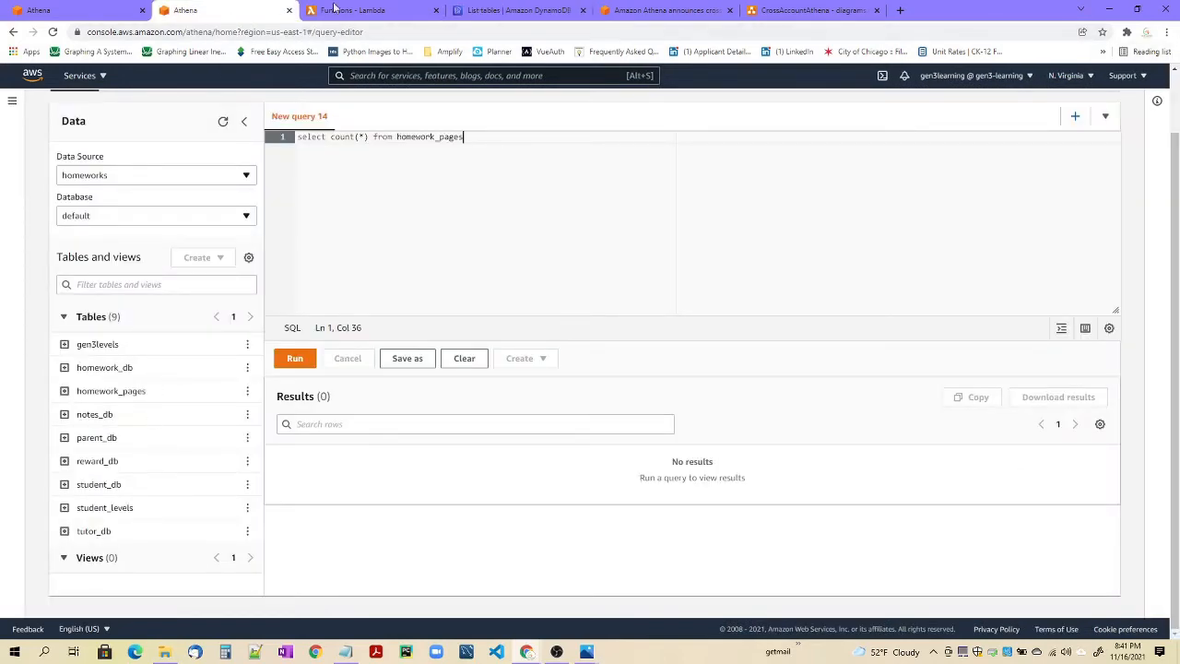
Examine the description and runtime of the homeworks function in the Lambda functions list
{"action": "left_click", "coordinate": [414, 11]}
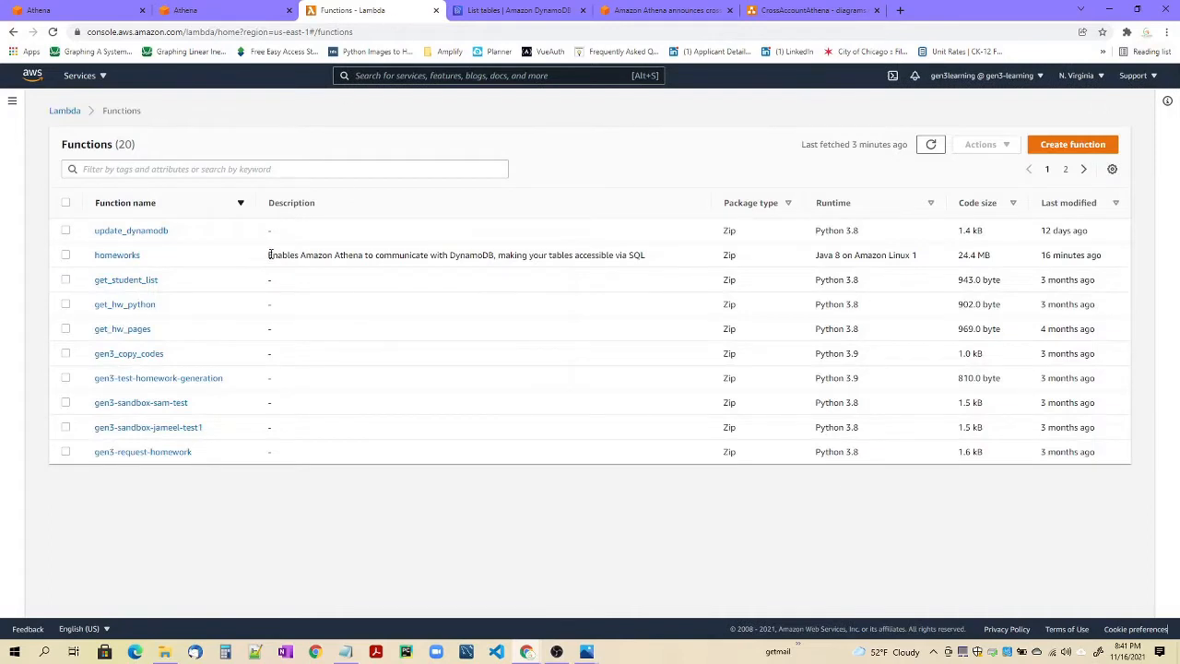
{"action": "left_click_drag", "start_coordinate": [270, 255], "coordinate": [660, 258]}
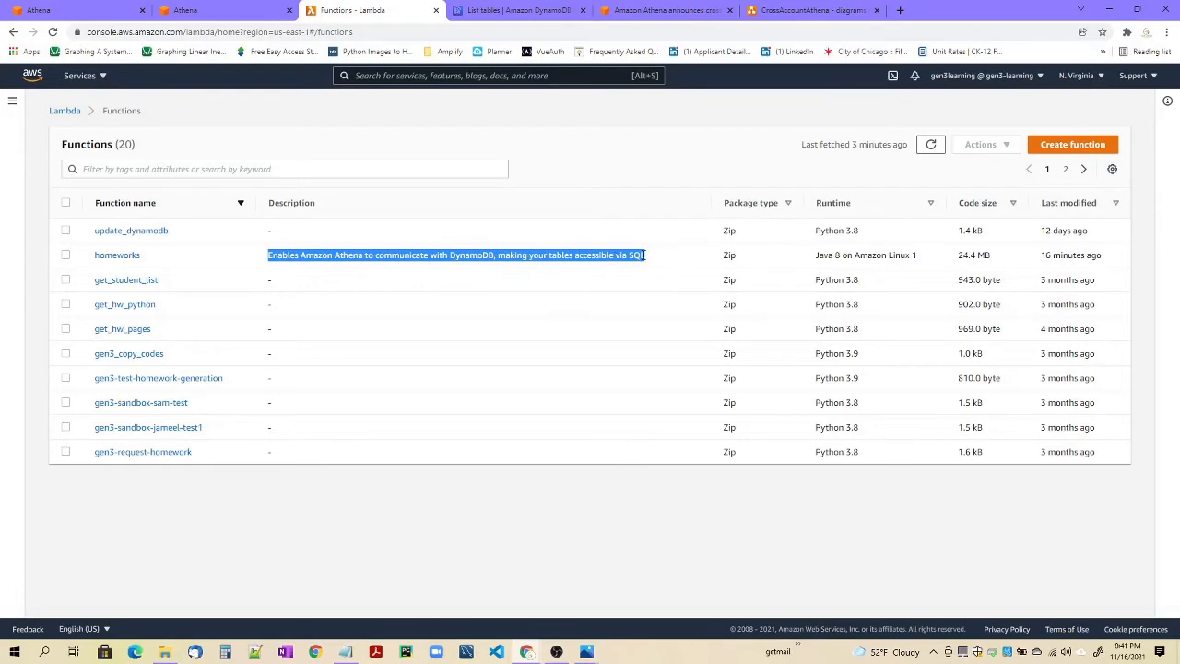
{"action": "left_click", "coordinate": [647, 257]}
{"action": "left_click_drag", "start_coordinate": [648, 258], "coordinate": [628, 255]}
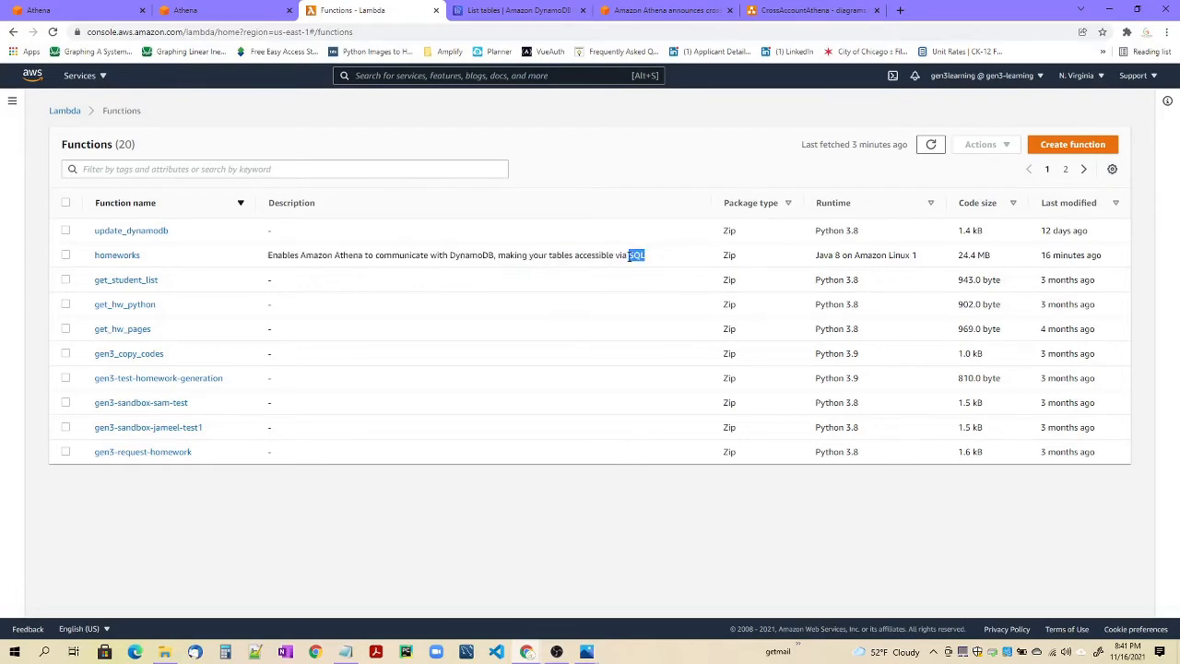
{"action": "left_click_drag", "start_coordinate": [814, 263], "coordinate": [931, 262]}
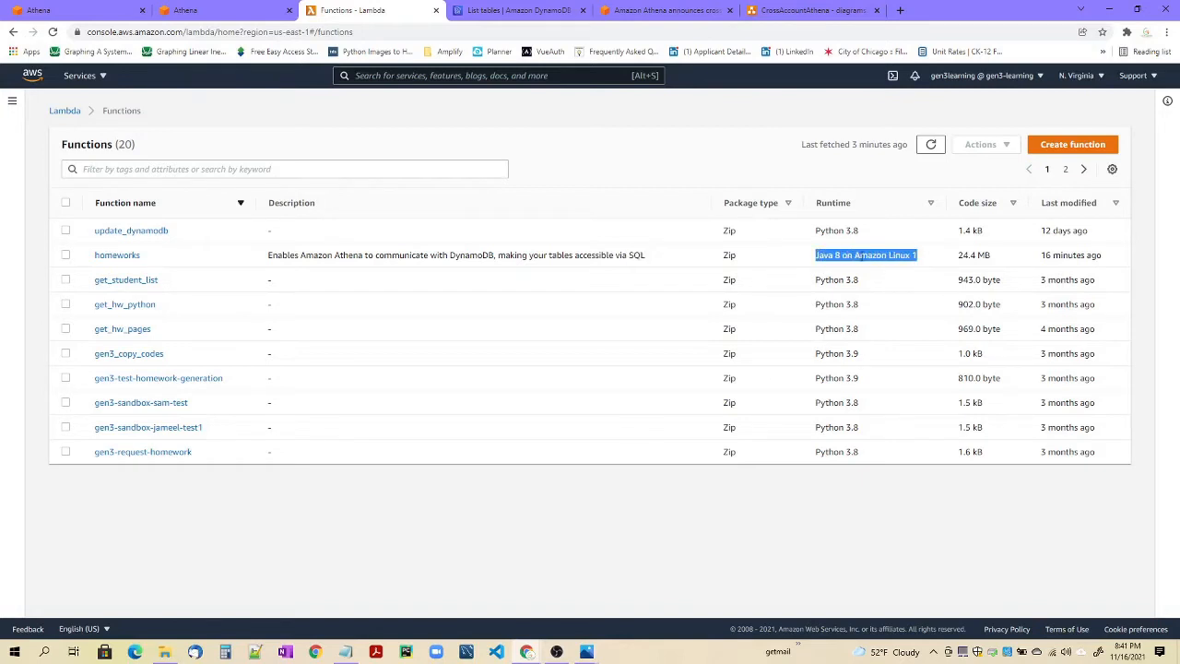
{"action": "left_click", "coordinate": [853, 254]}
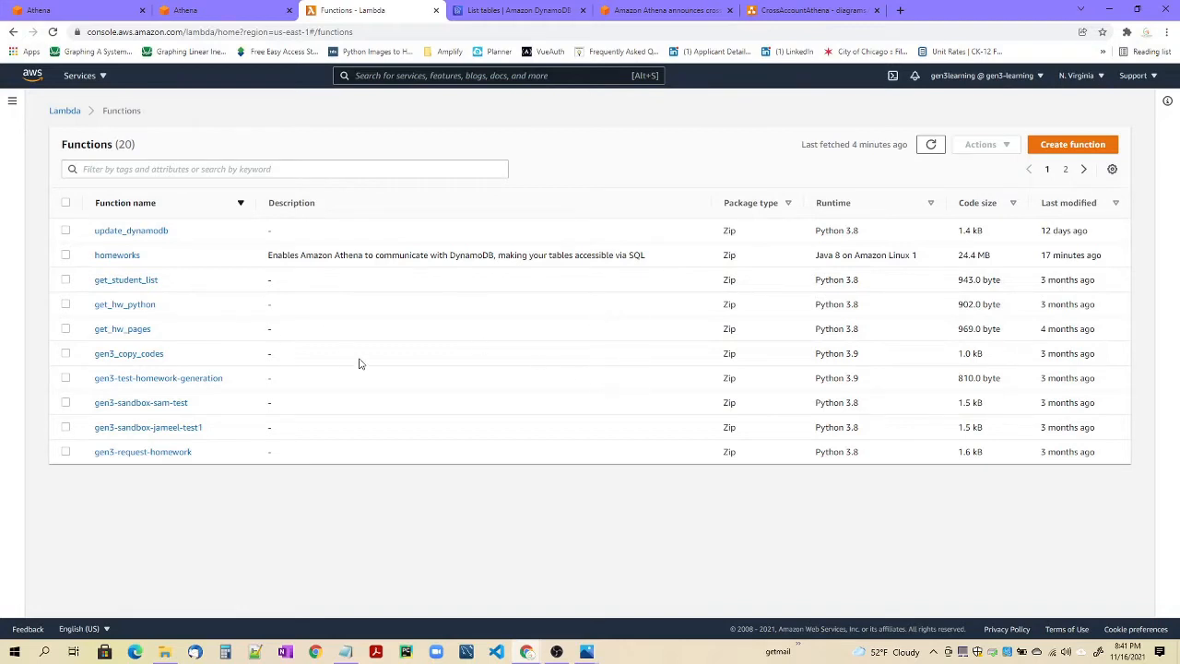
Examine the CrossAccountAthena diagram's Current and NewFeature pages, picking out the AWS Account 1 group, the AWS Account 2 group and the Dynamo shape
{"action": "left_click", "coordinate": [791, 9]}
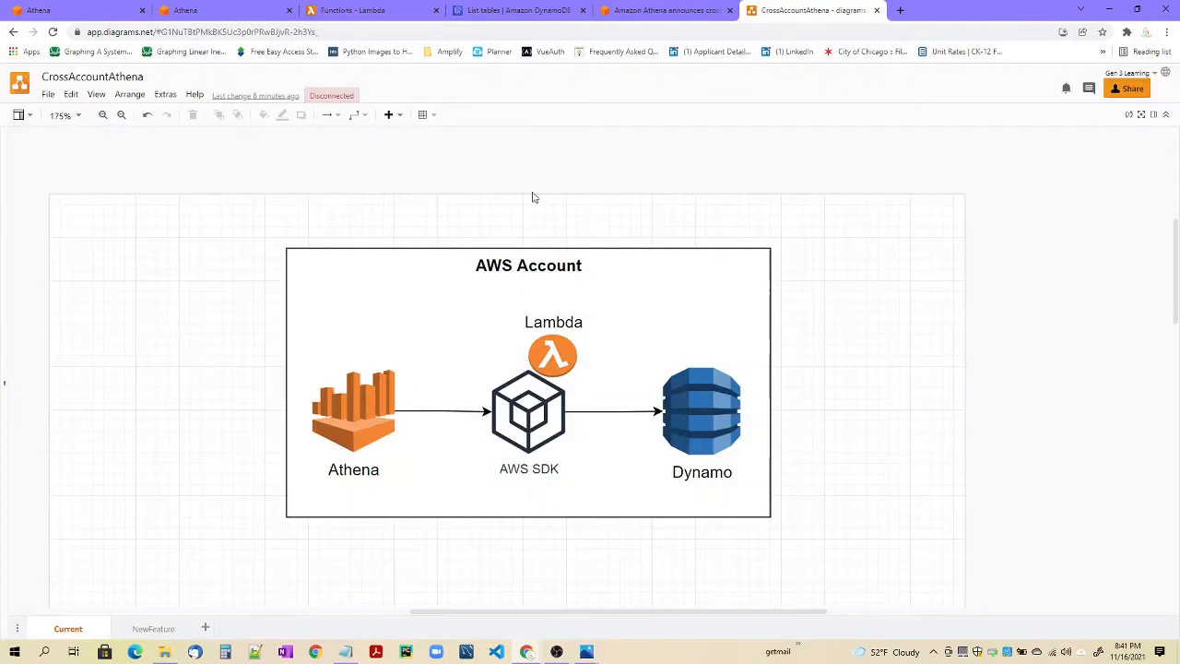
{"action": "left_click", "coordinate": [152, 628]}
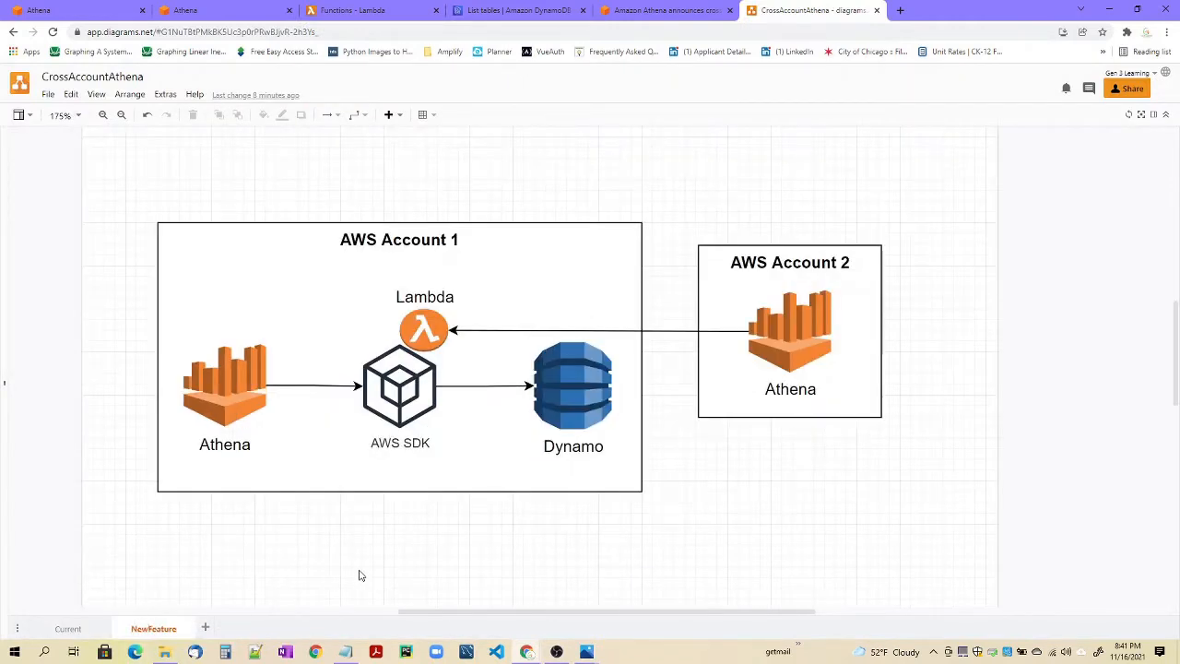
{"action": "left_click_drag", "start_coordinate": [126, 194], "coordinate": [664, 522]}
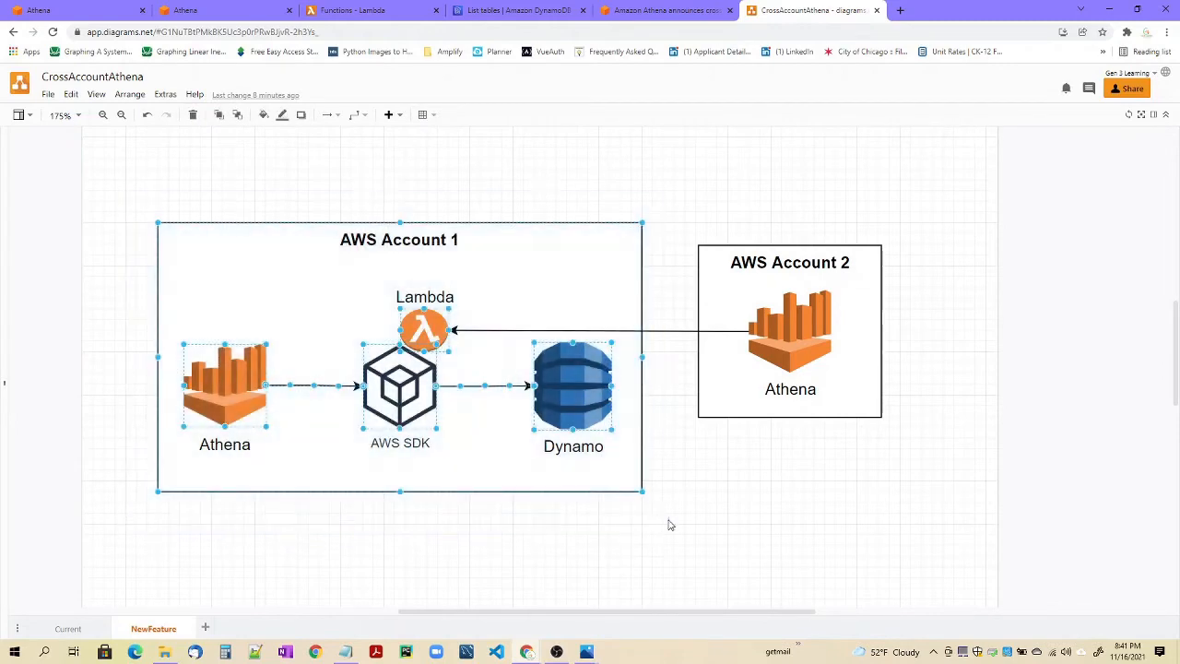
{"action": "left_click", "coordinate": [481, 191]}
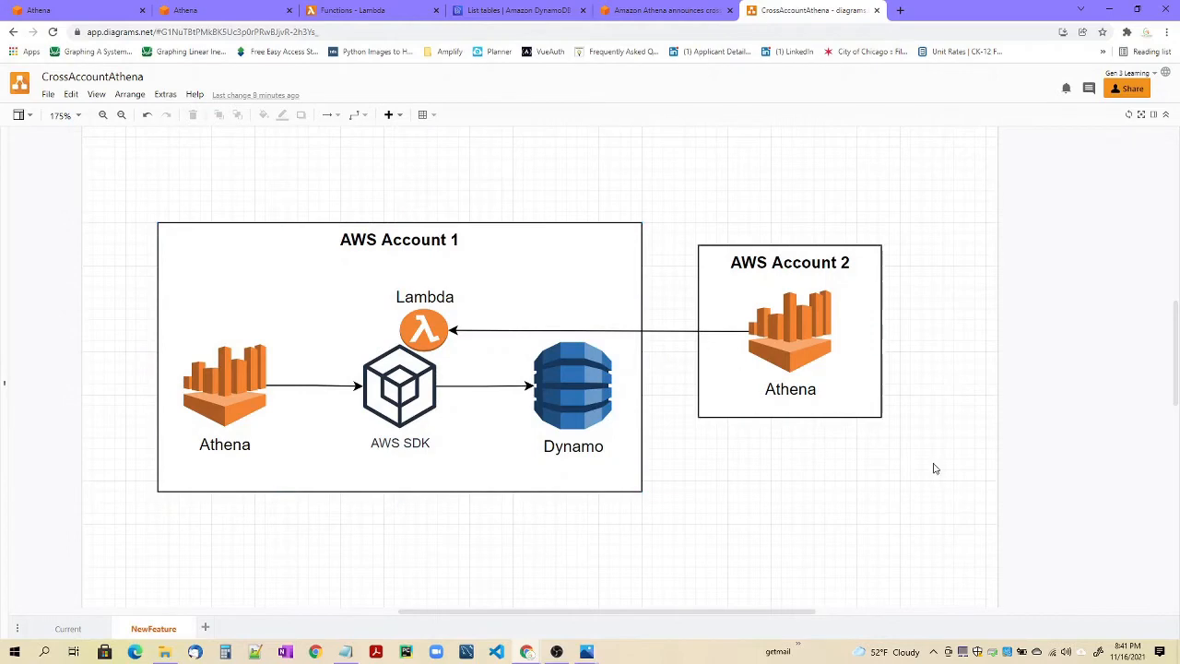
{"action": "left_click_drag", "start_coordinate": [902, 446], "coordinate": [679, 217]}
{"action": "left_click", "coordinate": [815, 161]}
{"action": "left_click", "coordinate": [590, 383]}
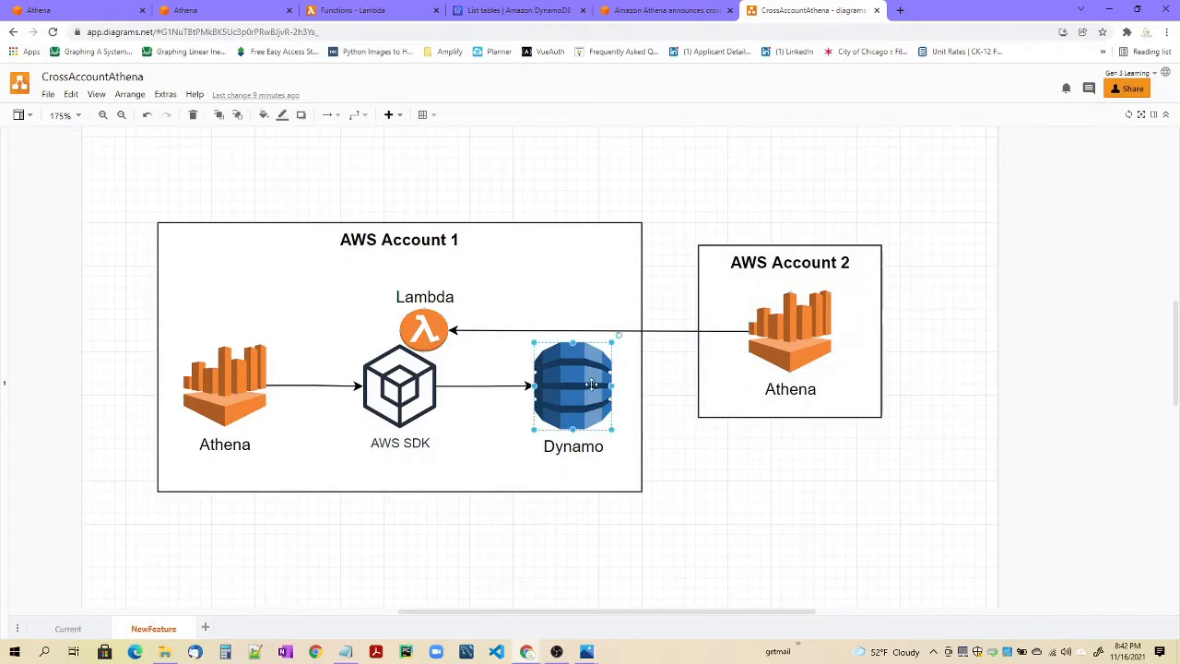
{"action": "left_click", "coordinate": [724, 510]}
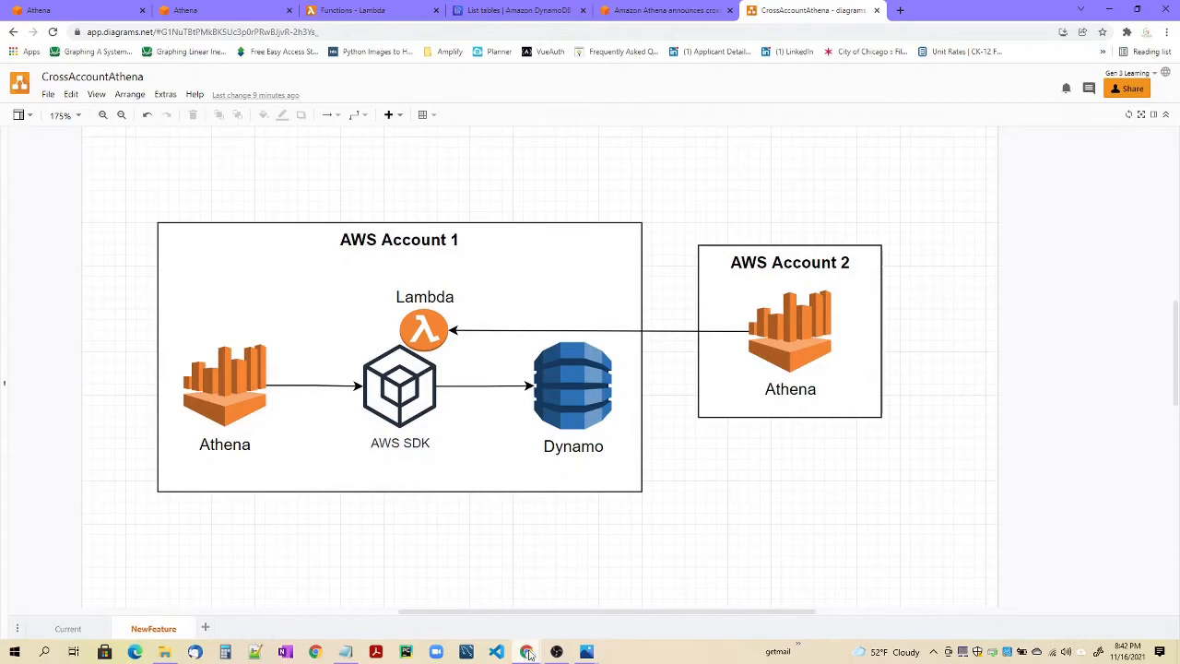
Switch to the second account's incognito Athena window, open its data sources list, and start connecting a new data source
{"action": "mouse_move", "coordinate": [527, 653]}
{"action": "left_click", "coordinate": [622, 606]}
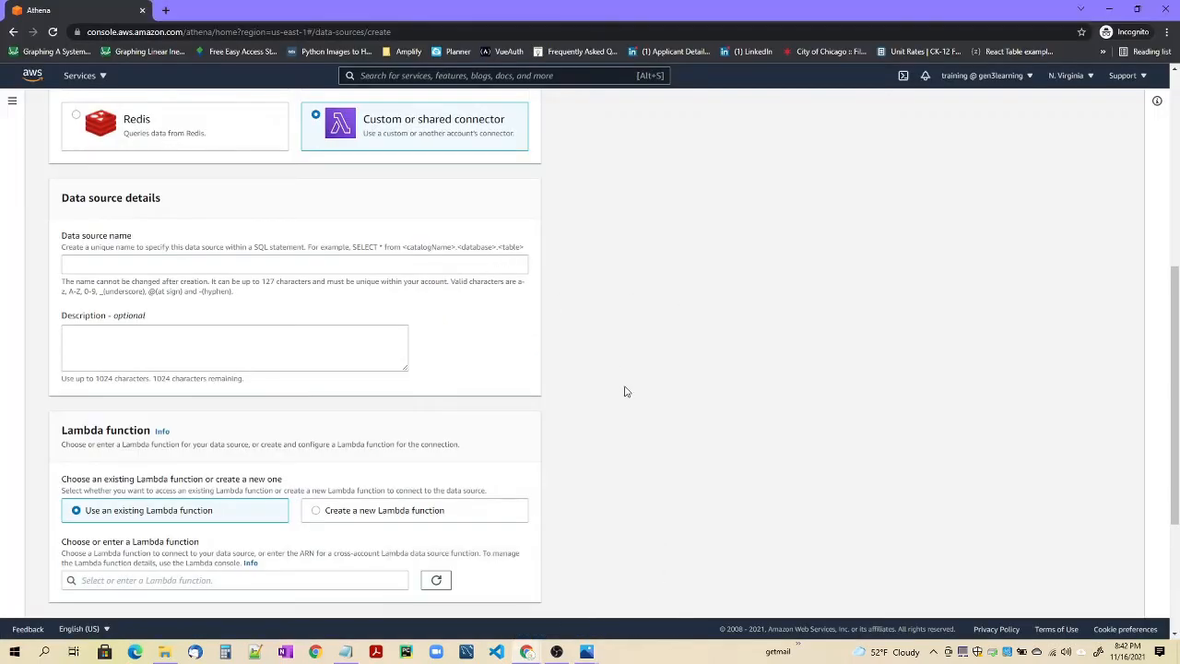
{"action": "scroll", "coordinate": [622, 387], "scroll_direction": "up", "scroll_amount": 5}
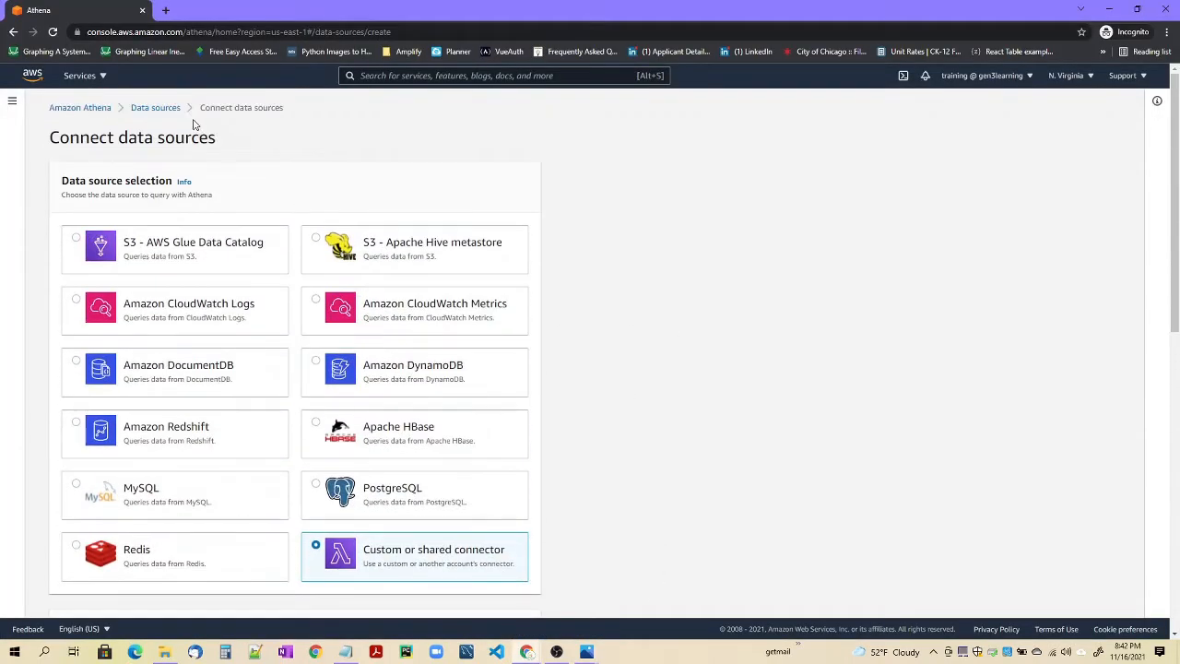
{"action": "left_click", "coordinate": [92, 108]}
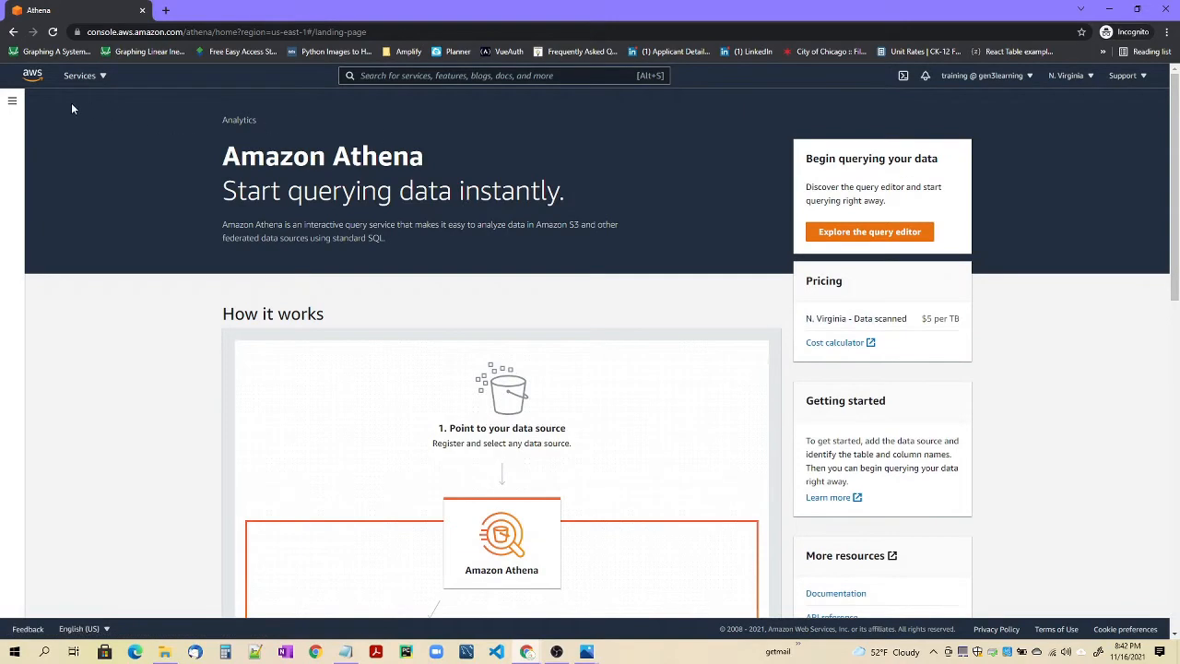
{"action": "left_click", "coordinate": [12, 100]}
{"action": "left_click", "coordinate": [45, 183]}
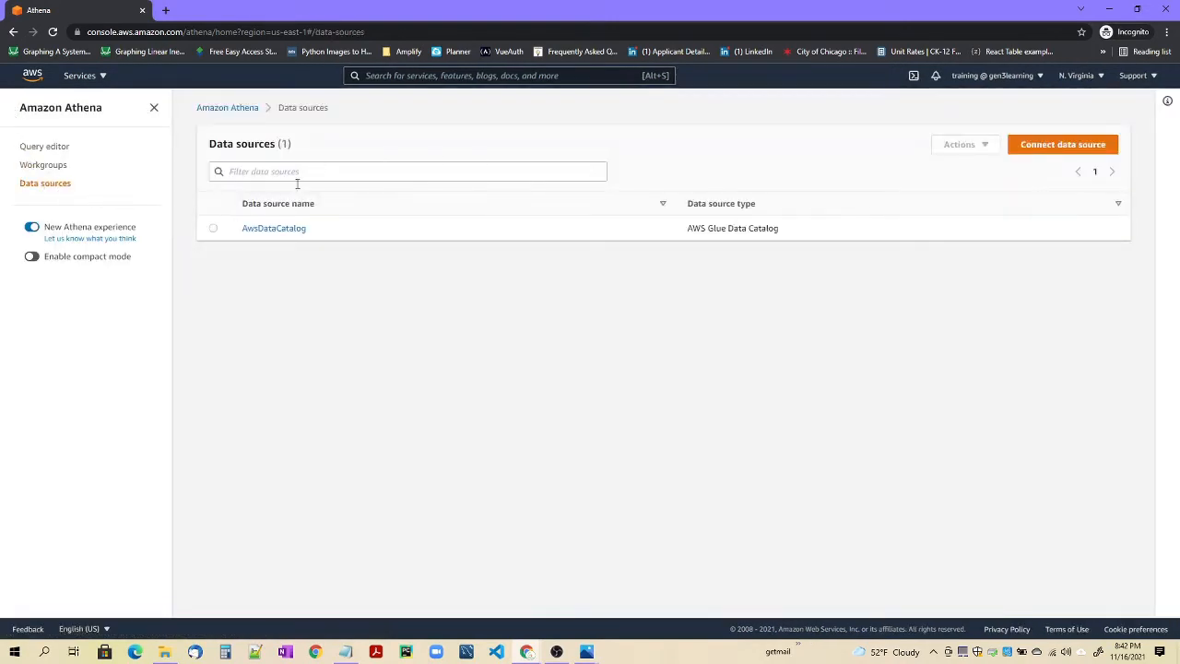
{"action": "left_click", "coordinate": [1062, 147]}
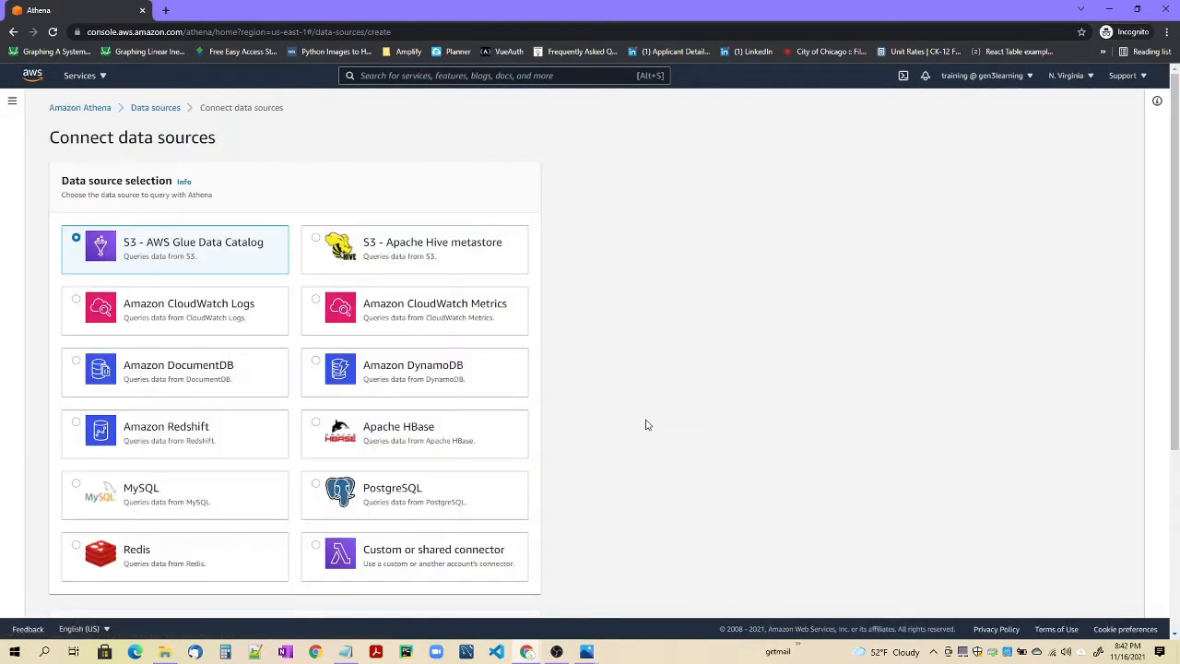
Choose Amazon DynamoDB as the data source type and name the data source crossaccount
{"action": "scroll", "coordinate": [648, 425], "scroll_direction": "down", "scroll_amount": 1}
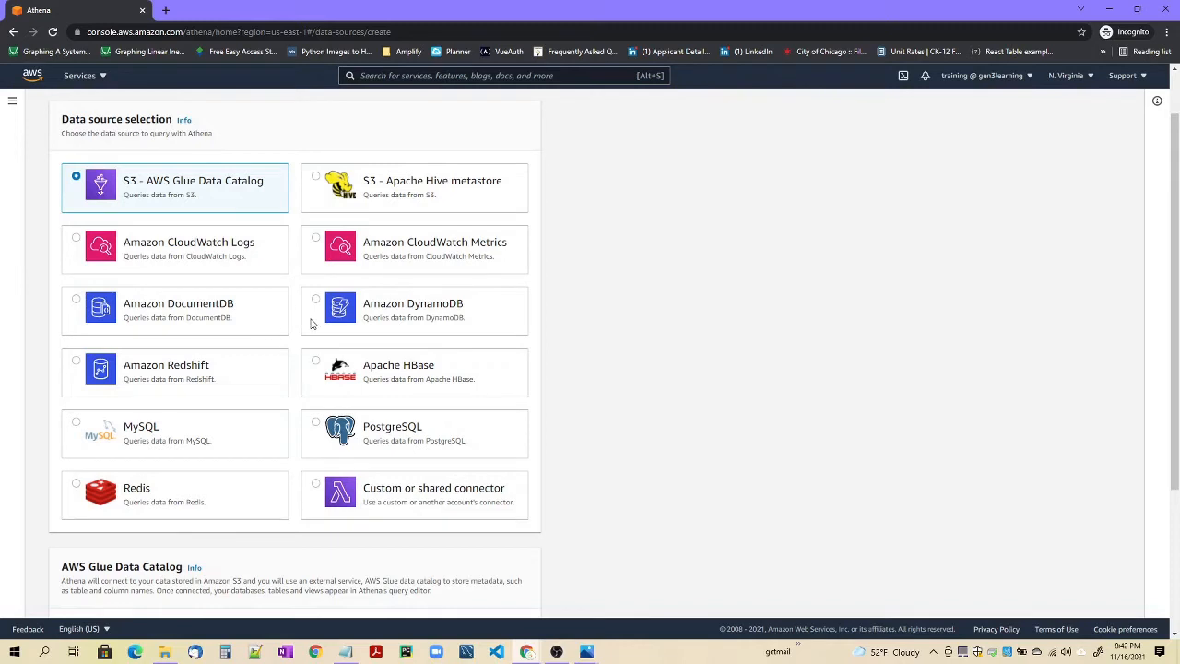
{"action": "scroll", "coordinate": [440, 351], "scroll_direction": "down", "scroll_amount": 2}
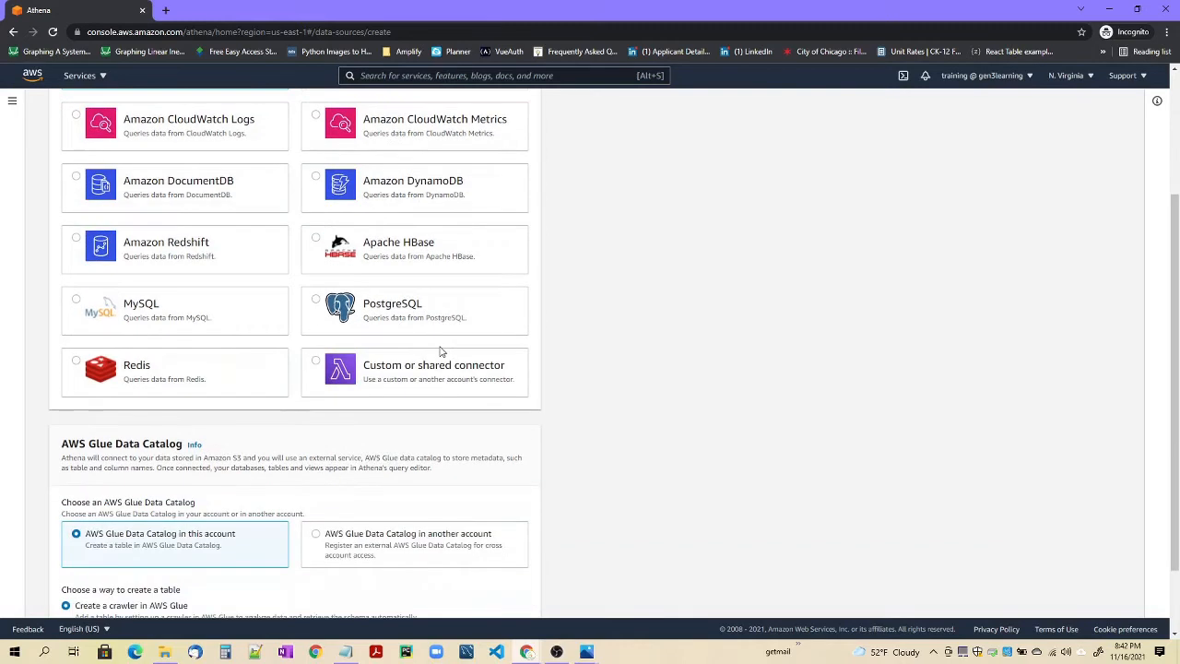
{"action": "left_click", "coordinate": [433, 199]}
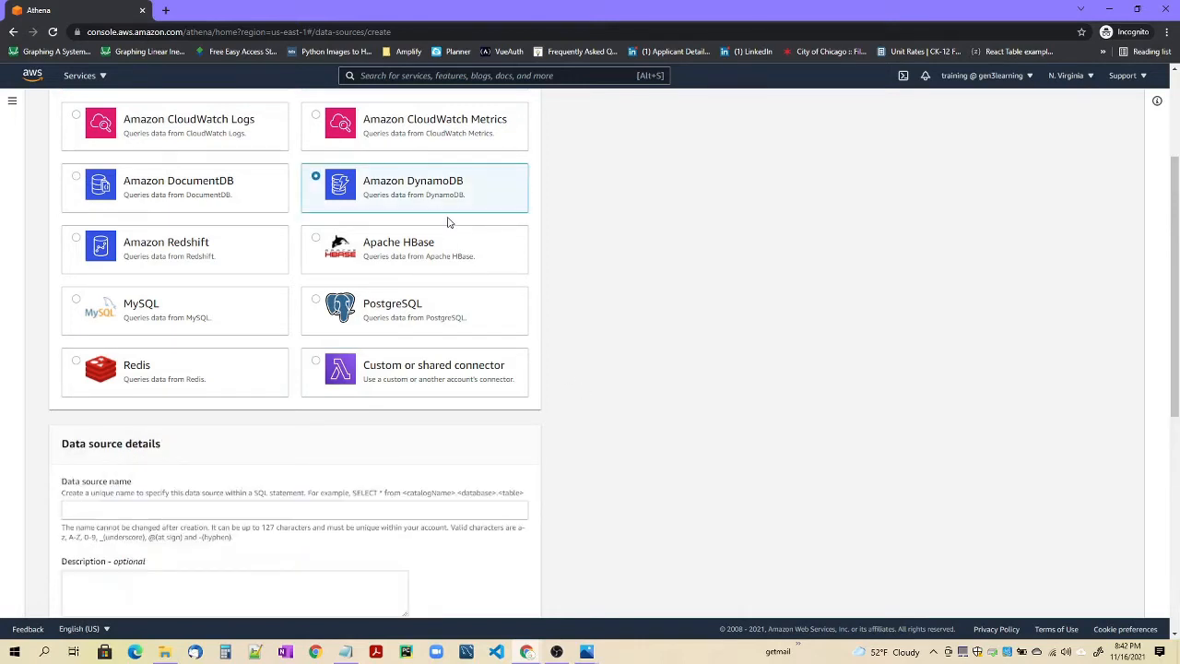
{"action": "scroll", "coordinate": [517, 359], "scroll_direction": "down", "scroll_amount": 2}
{"action": "left_click", "coordinate": [367, 387]}
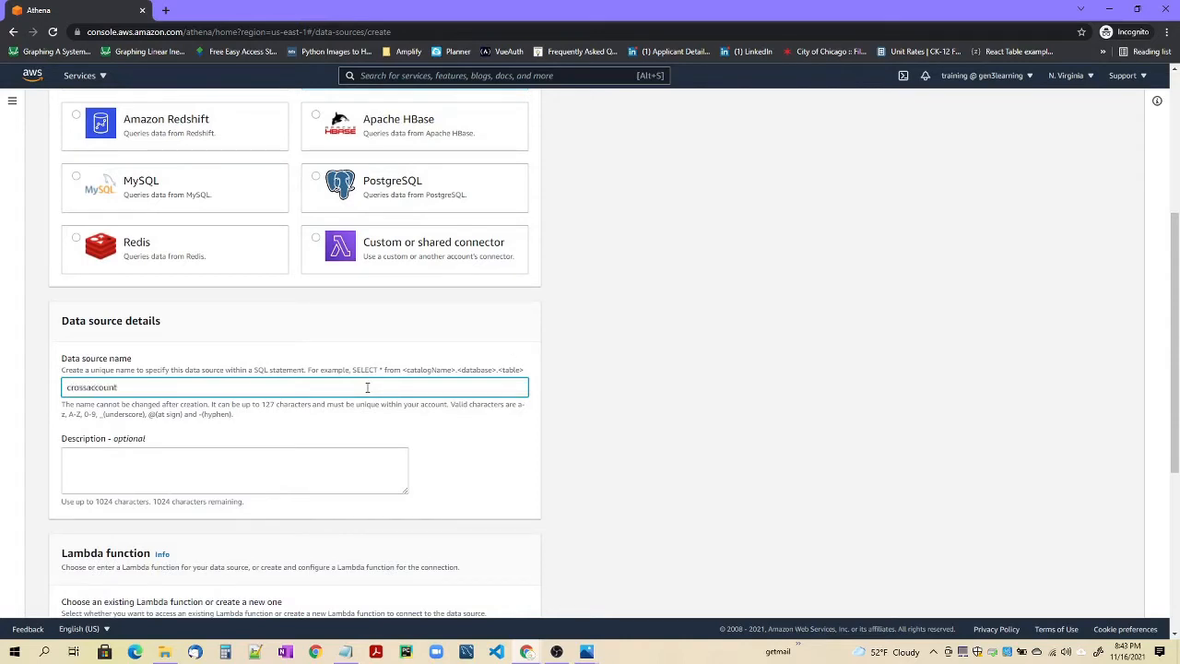
{"action": "scroll", "coordinate": [303, 442], "scroll_direction": "down", "scroll_amount": 2}
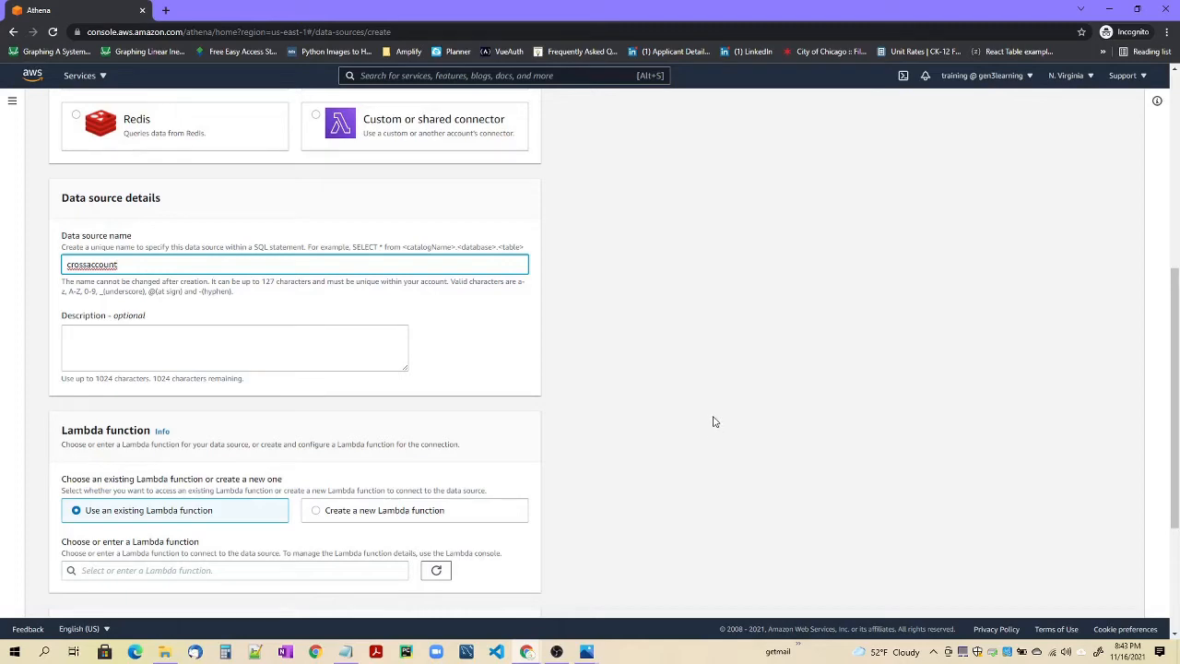
Review the cross-account resource-based policy statement of the Lambda function in the LambdaPermission.PNG image
{"action": "key", "text": "alt+Tab"}
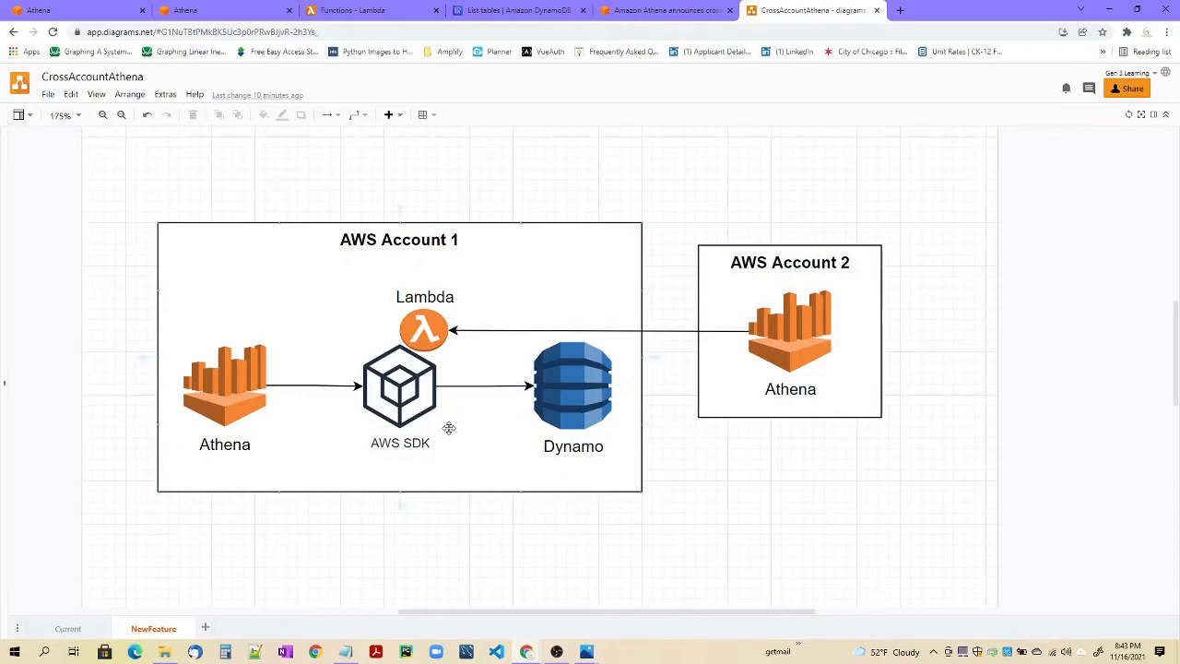
{"action": "mouse_move", "coordinate": [583, 641]}
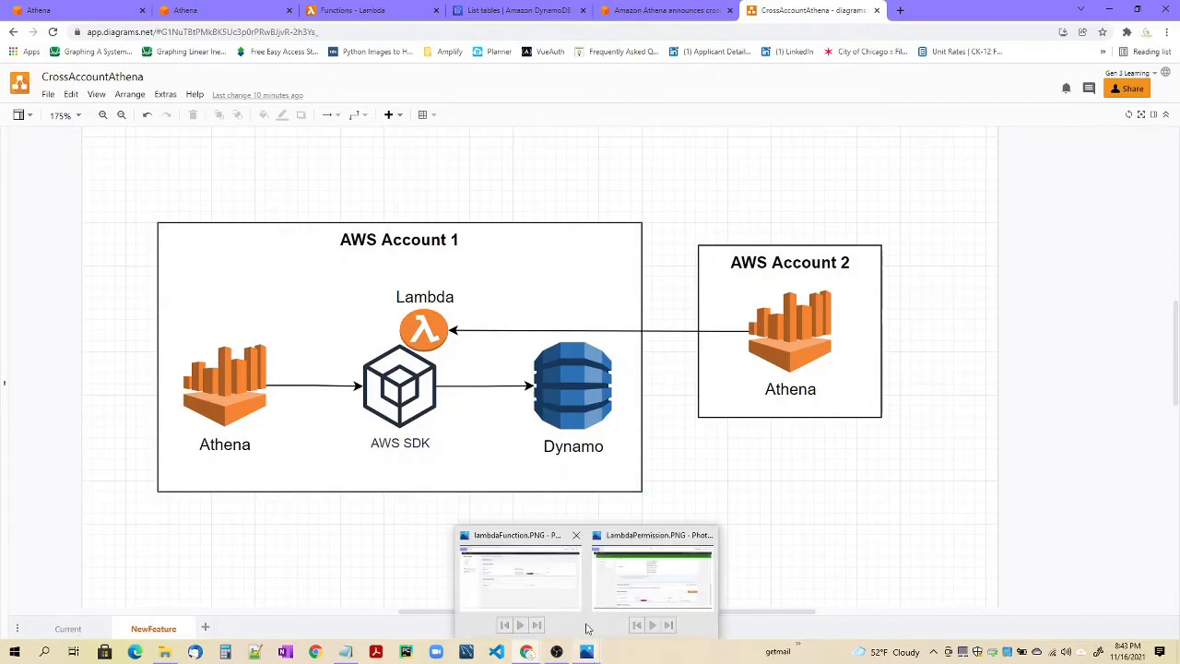
{"action": "left_click", "coordinate": [653, 571]}
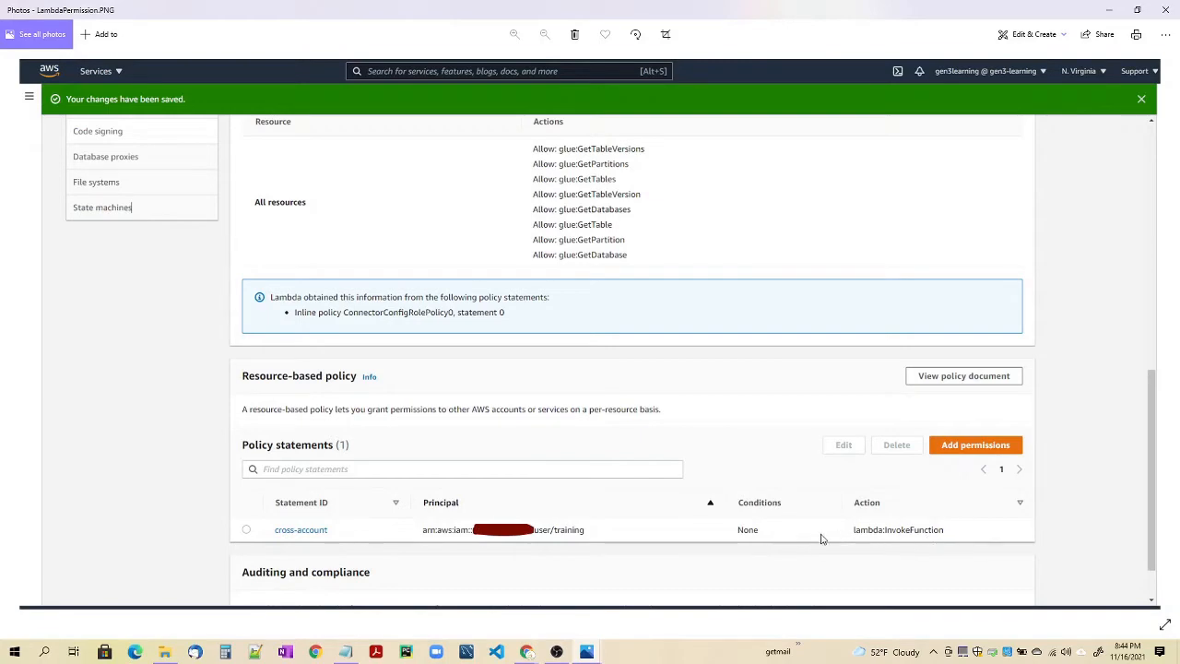
{"action": "key", "text": "alt+Tab"}
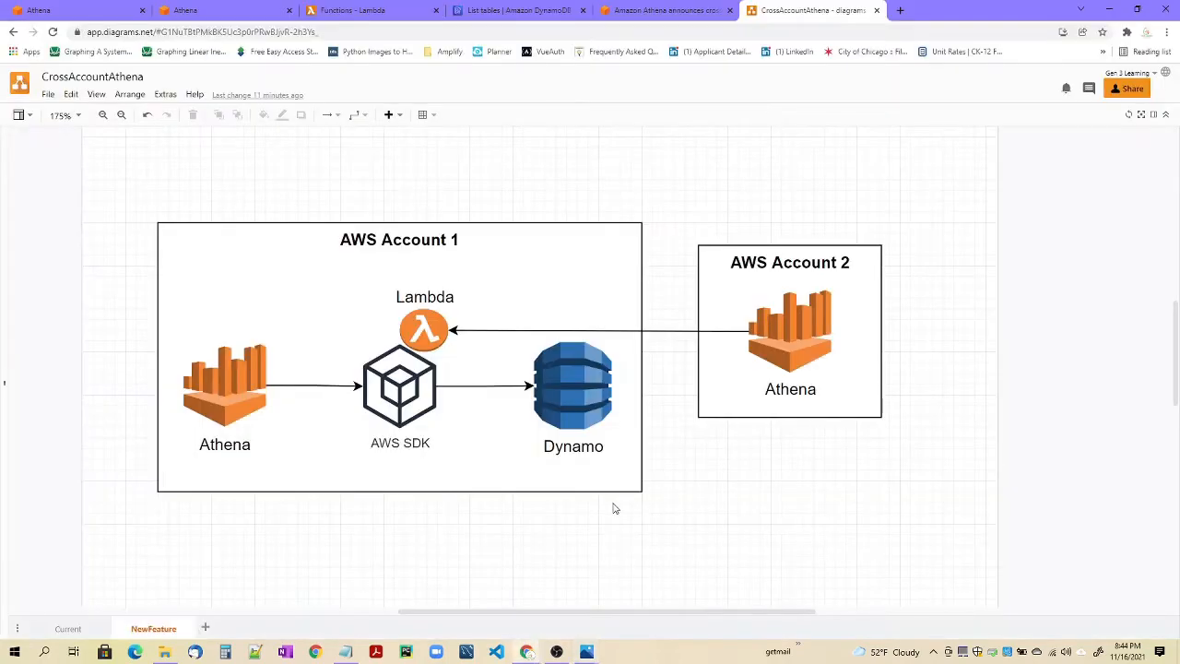
Back in the second account's Athena, enter the first account's homeworks Lambda function ARN in us-east-1 as the existing function for the data source
{"action": "key", "text": "alt+Tab"}
{"action": "key", "text": "alt+Tab"}
{"action": "key", "text": "alt+Tab"}
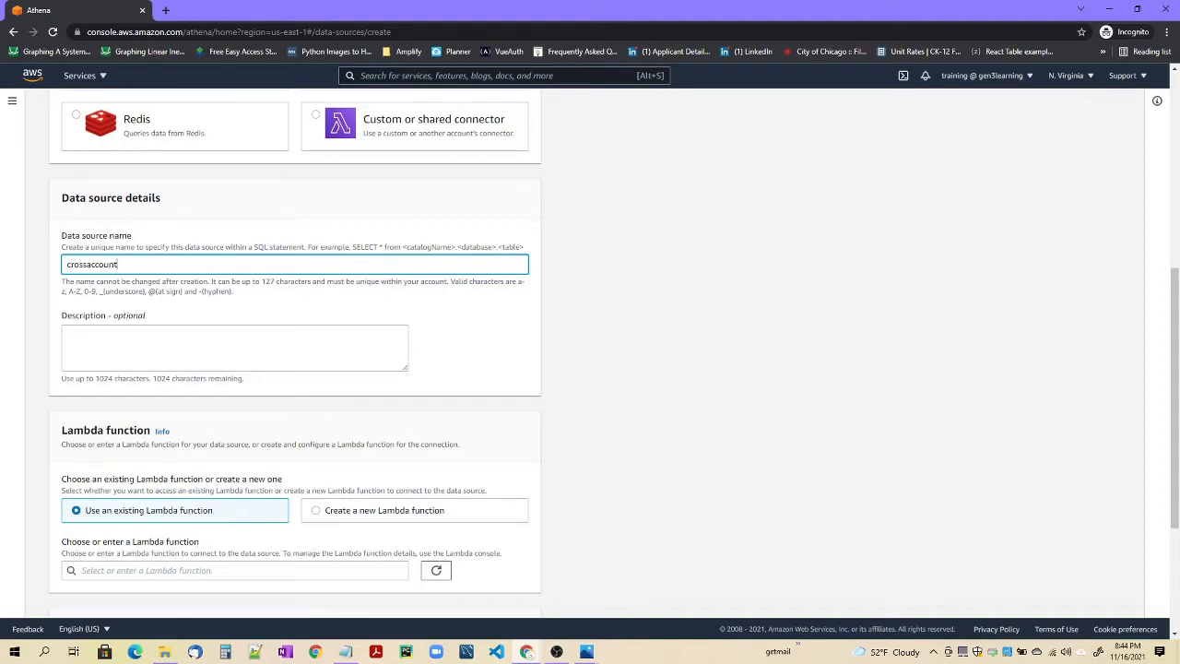
{"action": "key", "text": "alt+Tab"}
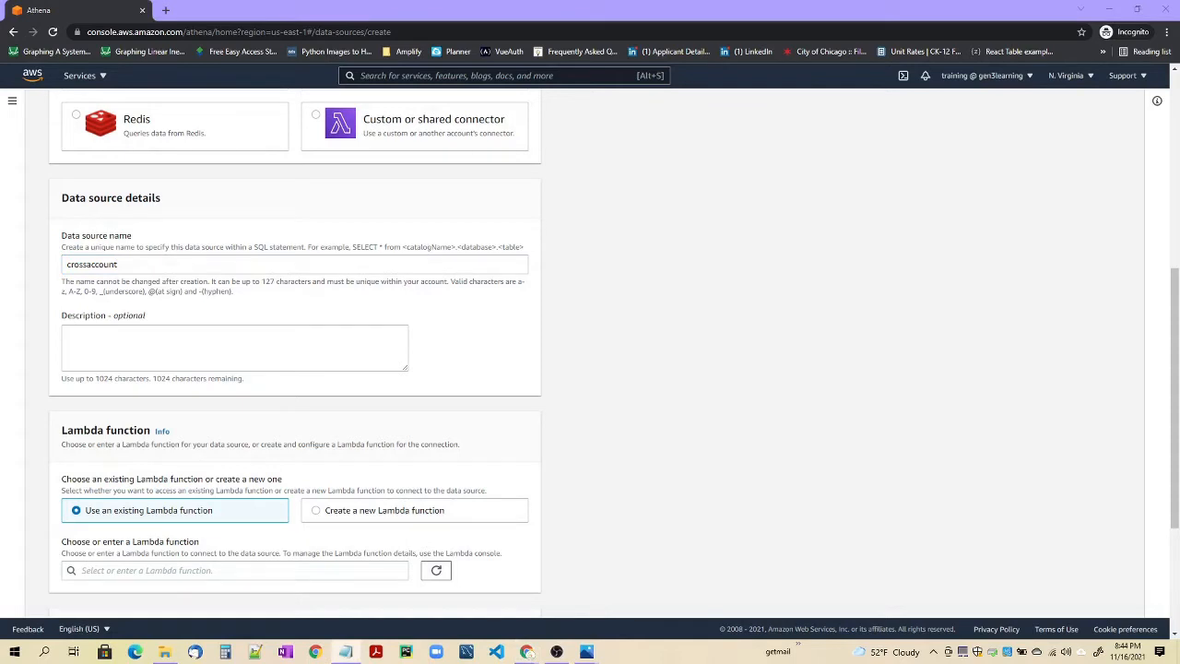
{"action": "left_click", "coordinate": [189, 571]}
{"action": "type", "text": "arn:aws:lambda:us-east-1: :function:homeworks"}
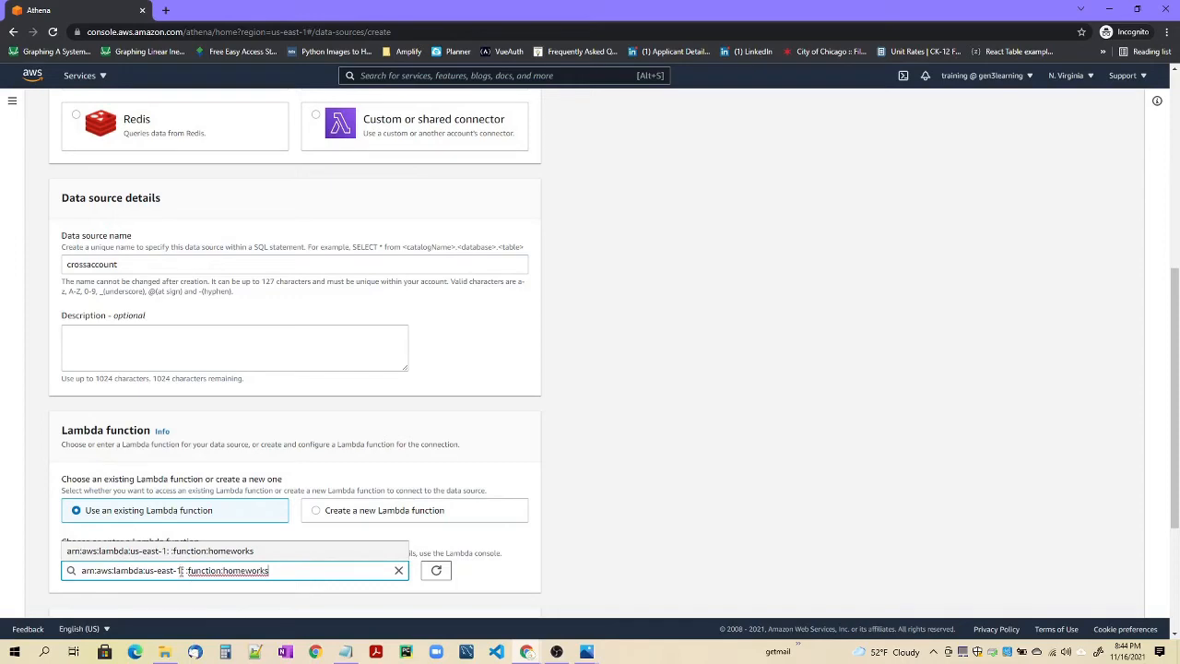
{"action": "scroll", "coordinate": [274, 556], "scroll_direction": "down", "scroll_amount": 3}
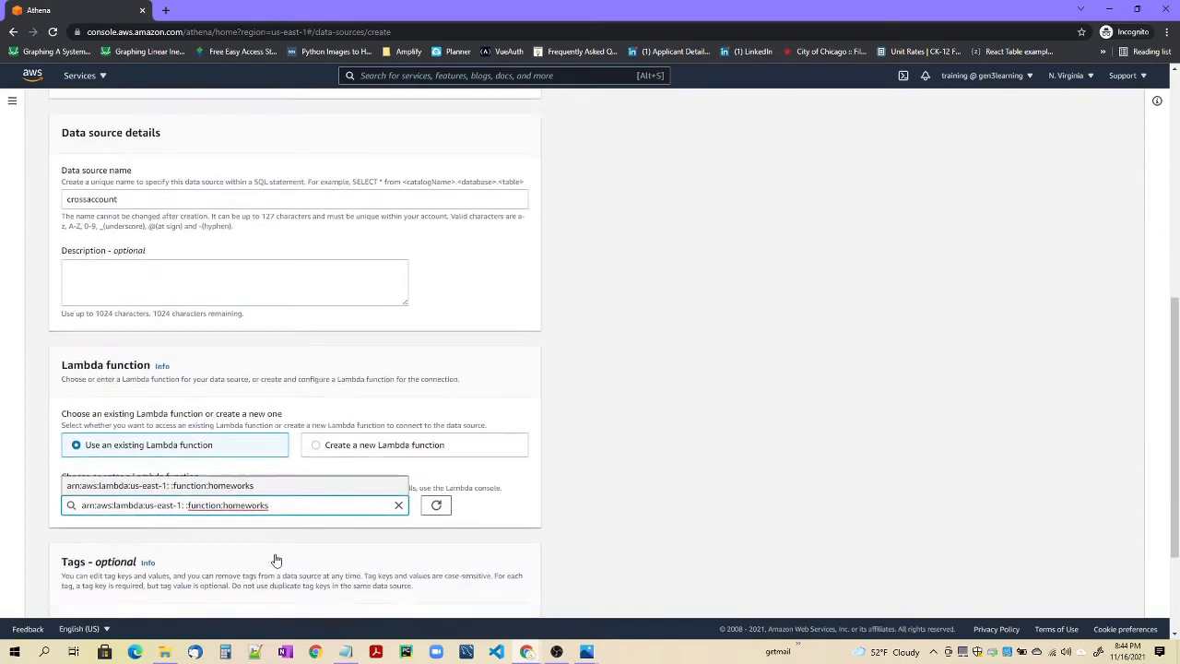
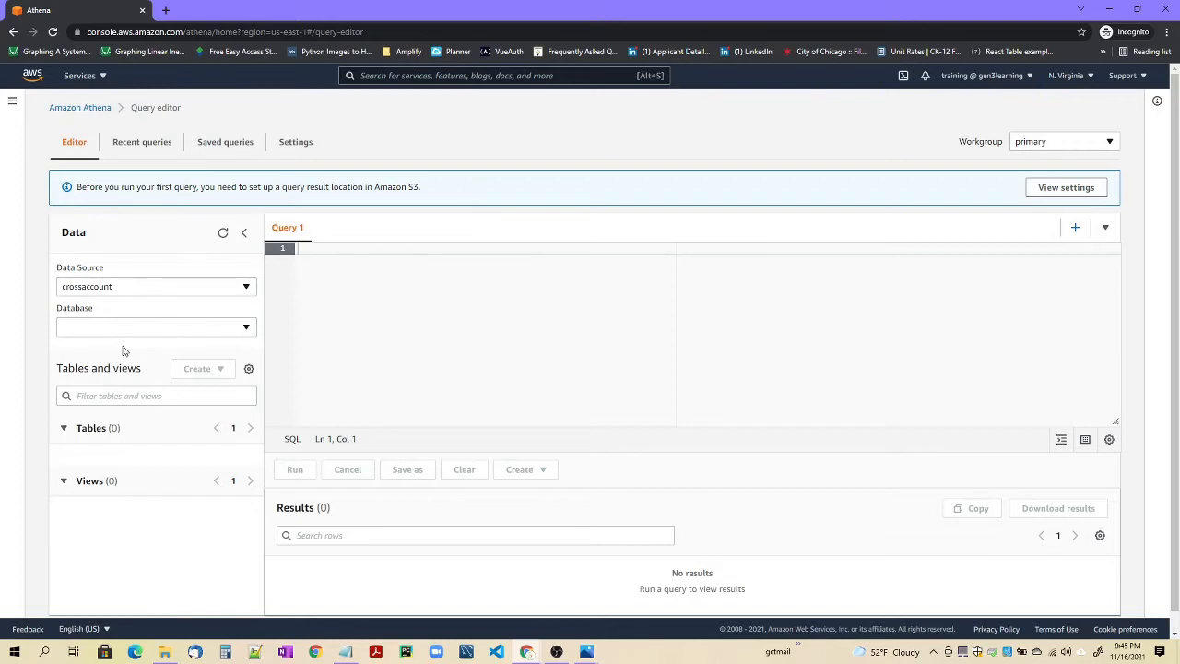
Select the default database of the crossaccount data source in the query editor and view its tables
{"action": "left_click", "coordinate": [183, 330]}
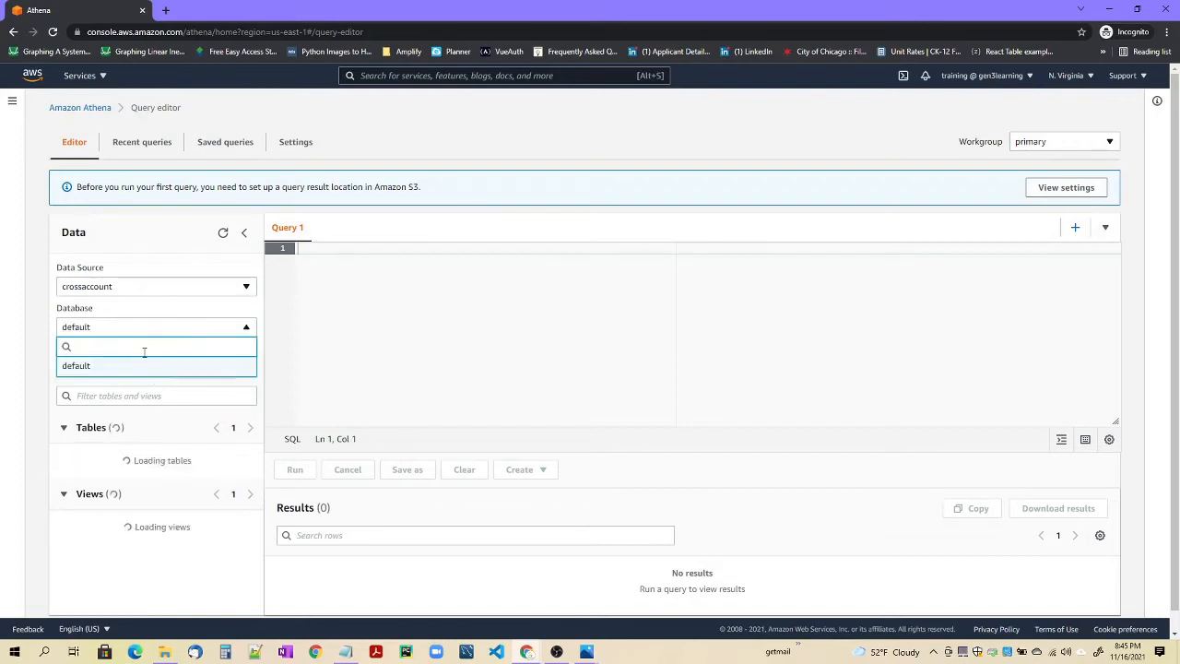
{"action": "left_click", "coordinate": [88, 367]}
{"action": "scroll", "coordinate": [163, 350], "scroll_direction": "down", "scroll_amount": 2}
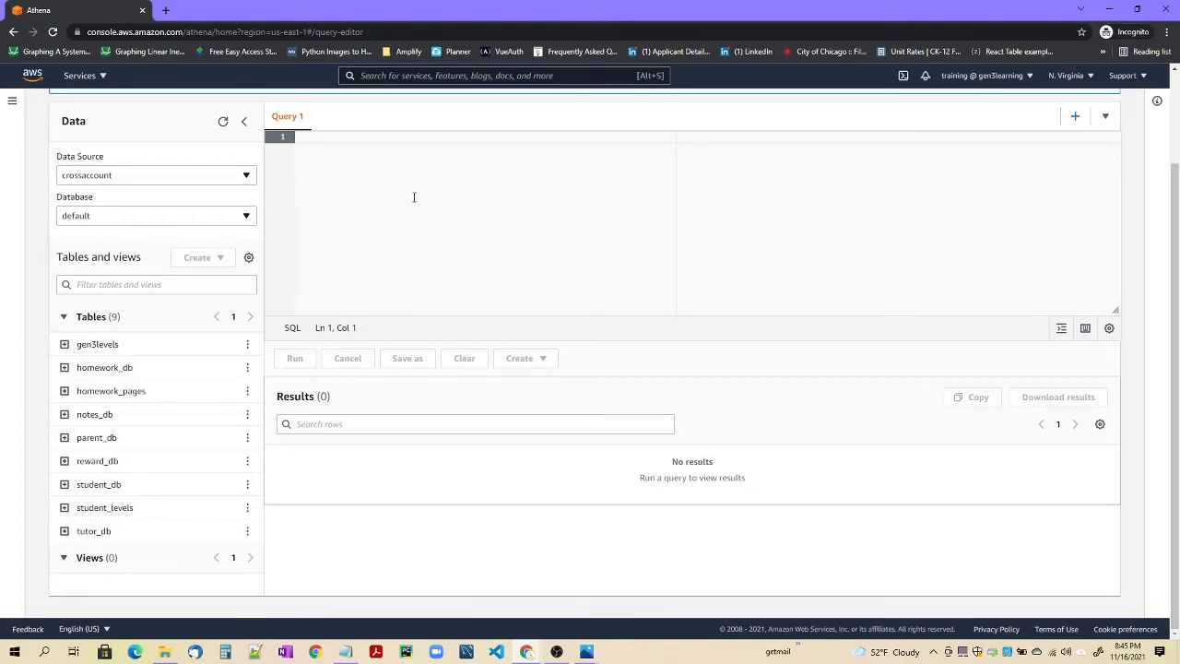
Switch to the first account's browser window and bring up its Athena query editor with the homeworks data source
{"action": "key", "text": "alt+Tab"}
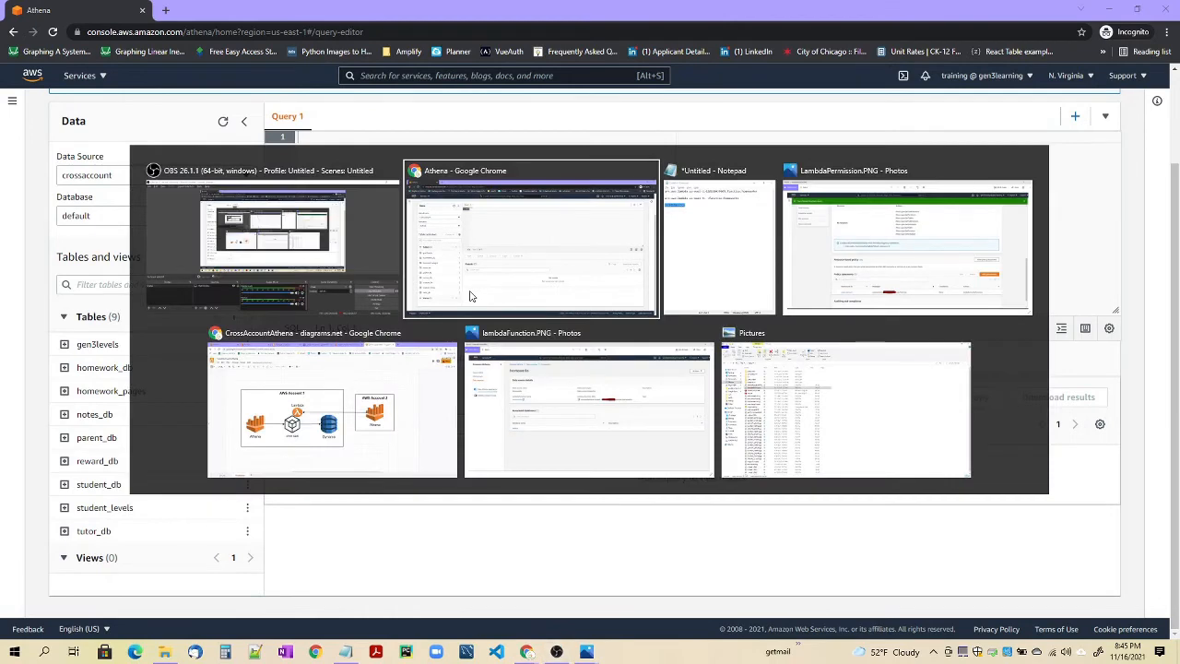
{"action": "key", "text": "alt+Tab"}
{"action": "key", "text": "alt+Tab"}
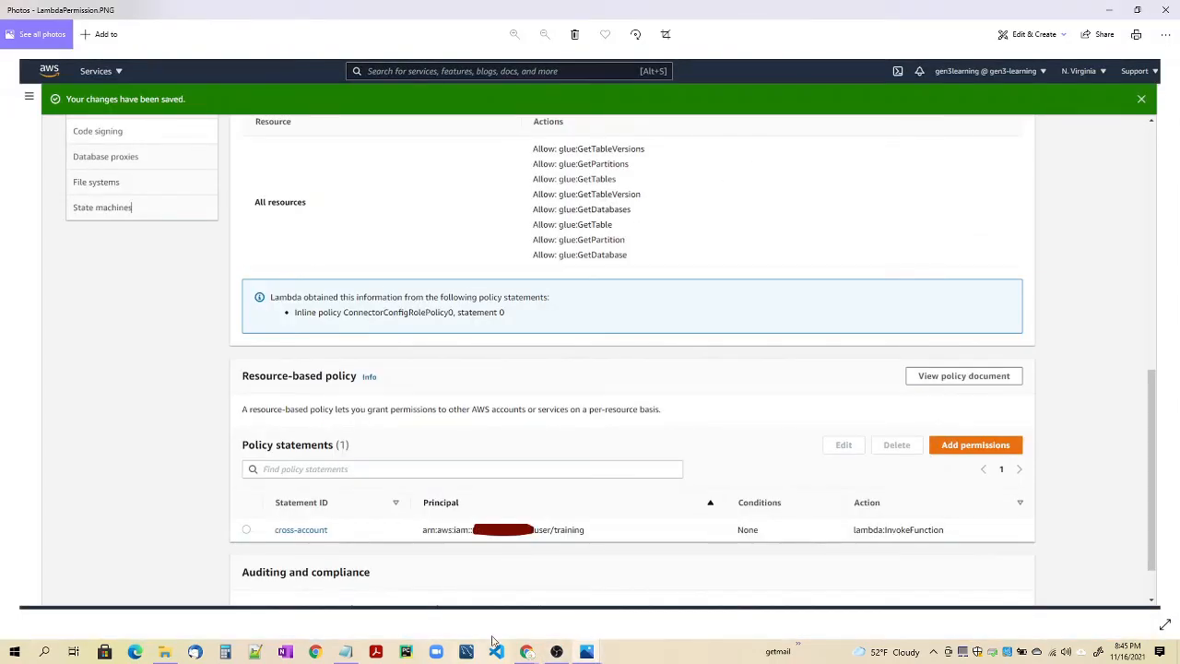
{"action": "mouse_move", "coordinate": [531, 653]}
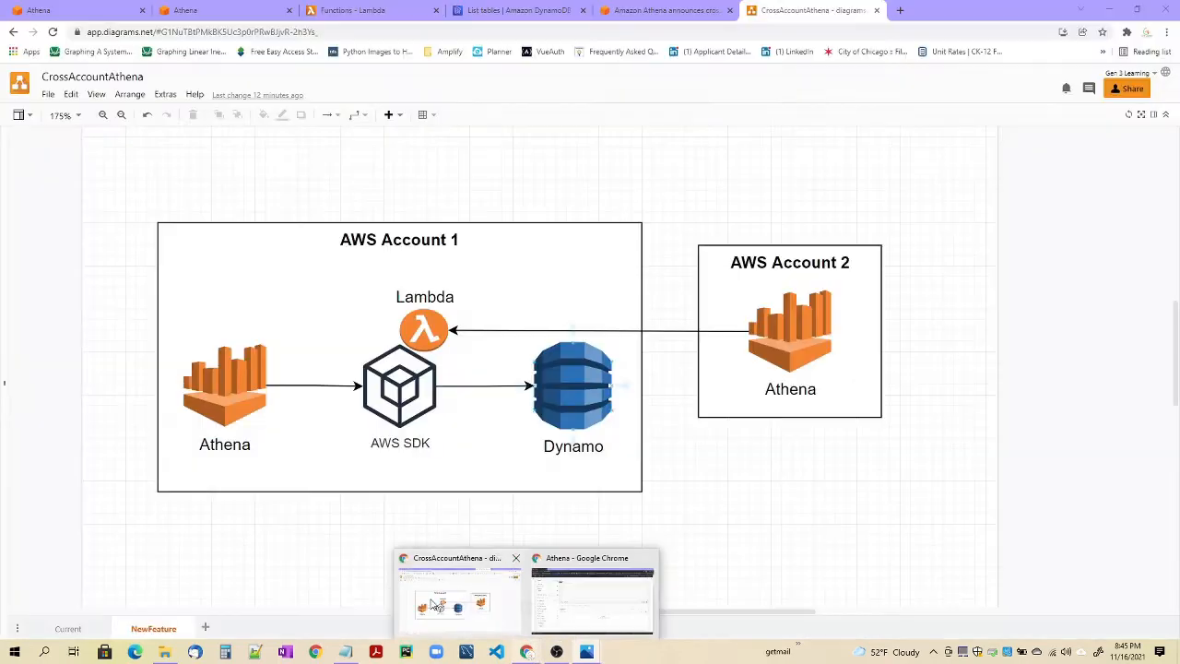
{"action": "left_click", "coordinate": [458, 595]}
{"action": "left_click", "coordinate": [88, 6]}
{"action": "left_click", "coordinate": [185, 11]}
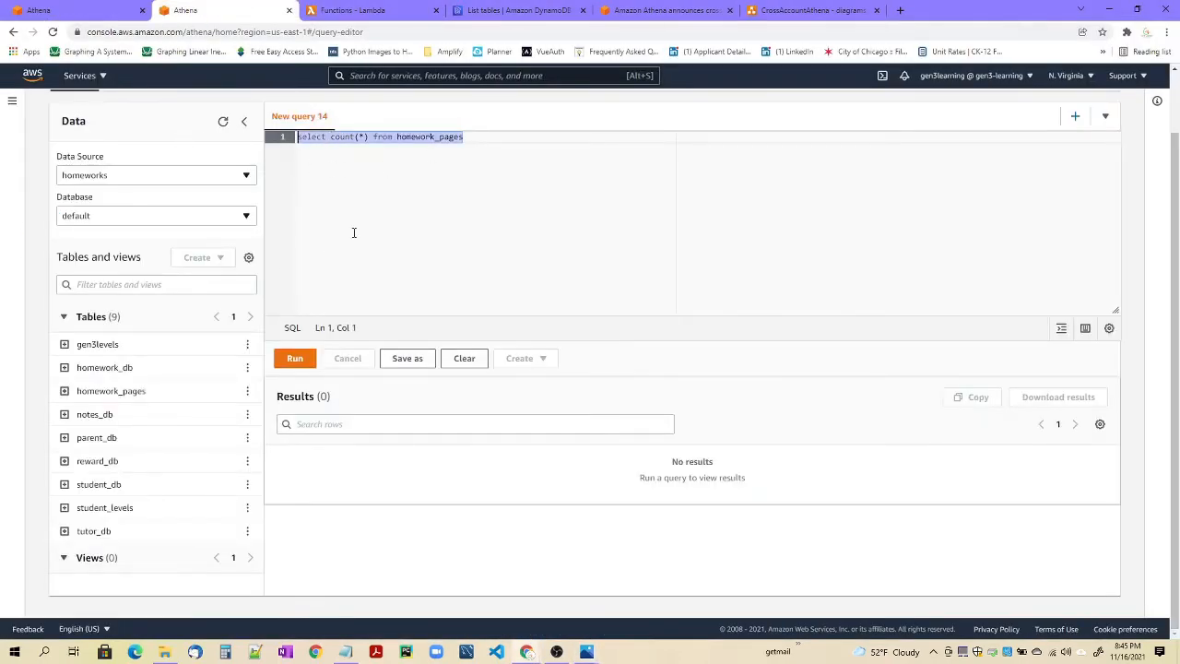
Change the query to select count(*) from gen3levels, run it in the first account, and copy the query text
{"action": "double_click", "coordinate": [420, 136]}
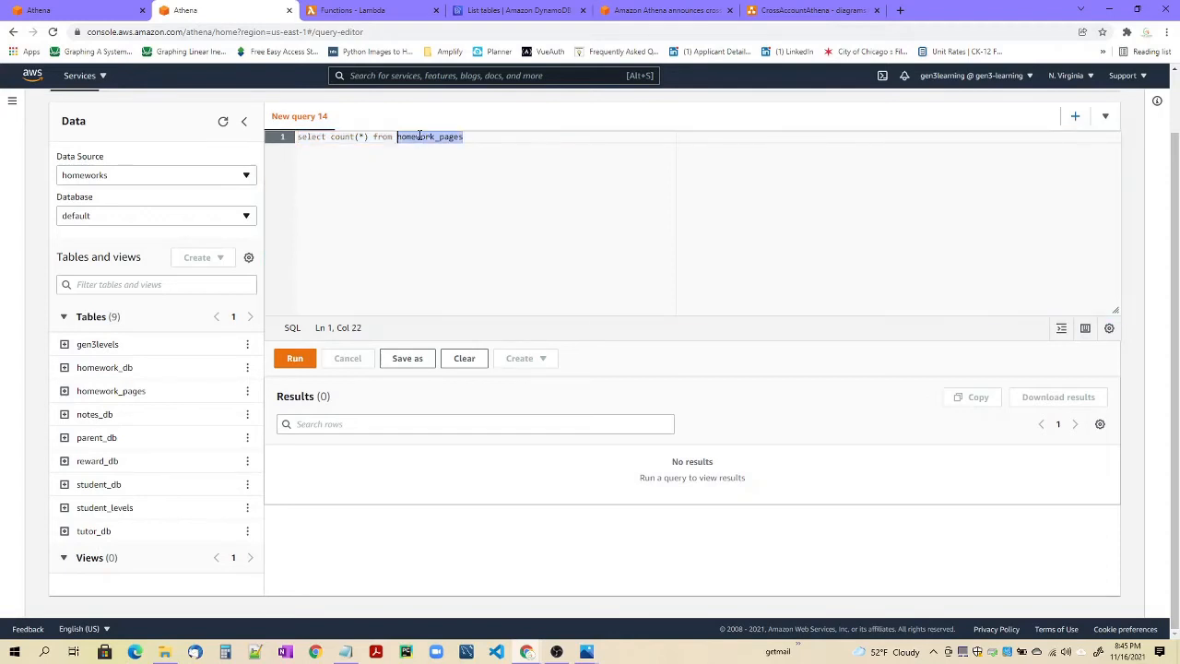
{"action": "type", "text": "gen3levels"}
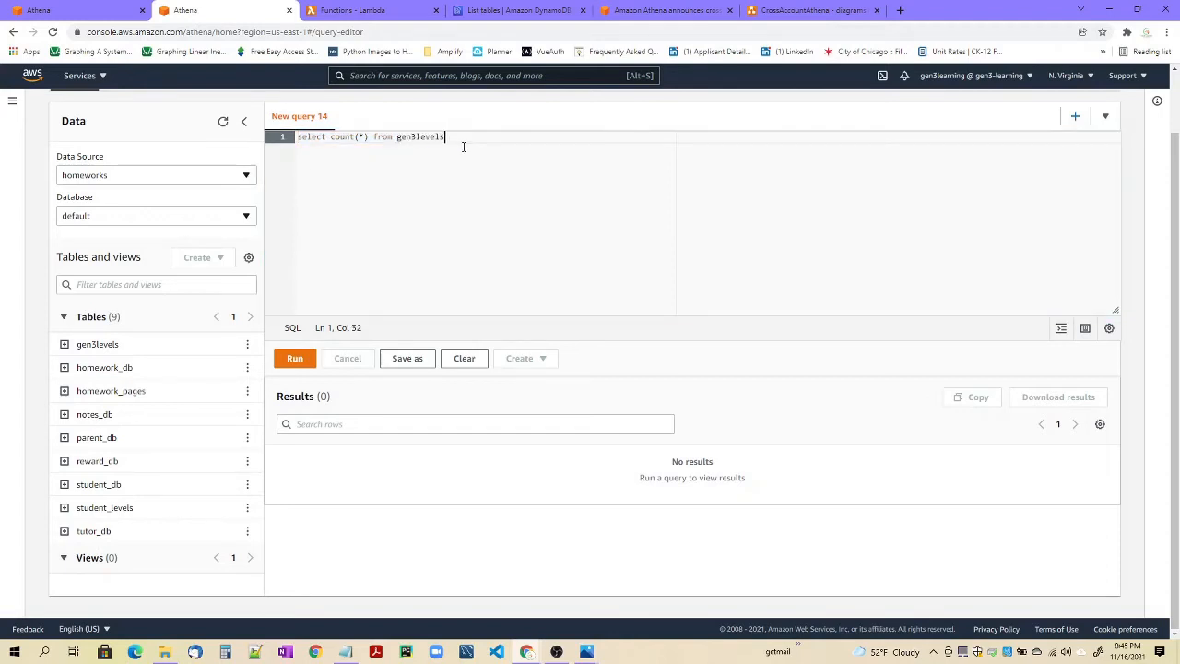
{"action": "key", "text": "ctrl+a"}
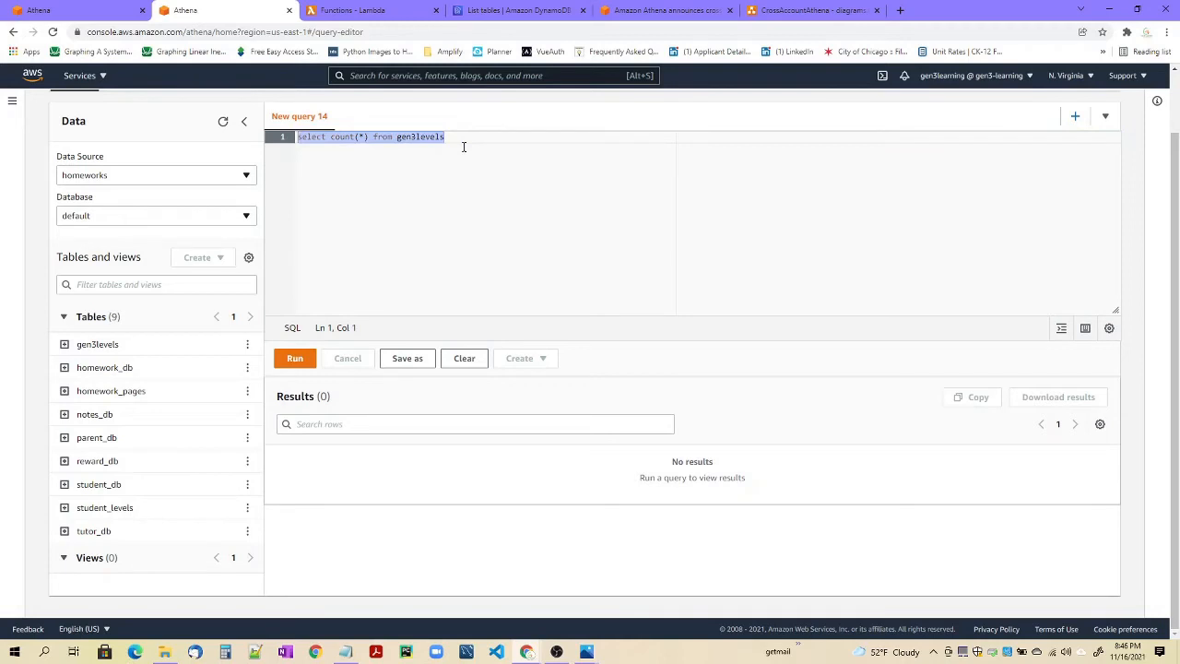
{"action": "left_click", "coordinate": [310, 358]}
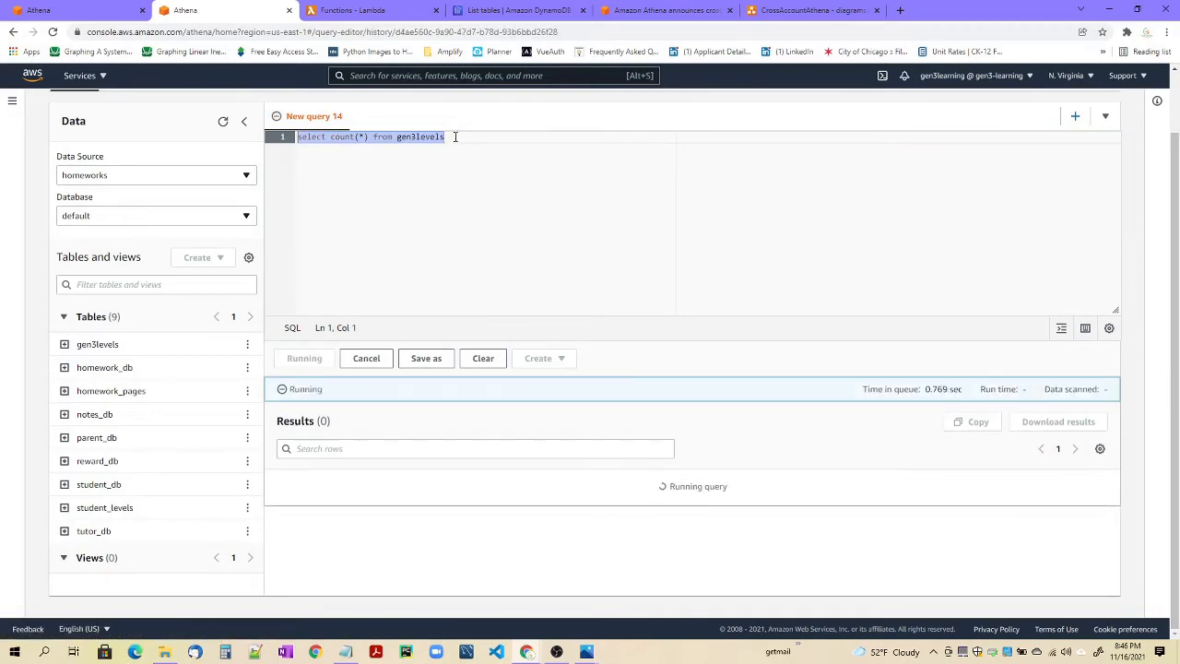
{"action": "left_click", "coordinate": [455, 136]}
{"action": "key", "text": "ctrl+a"}
{"action": "key", "text": "ctrl+c"}
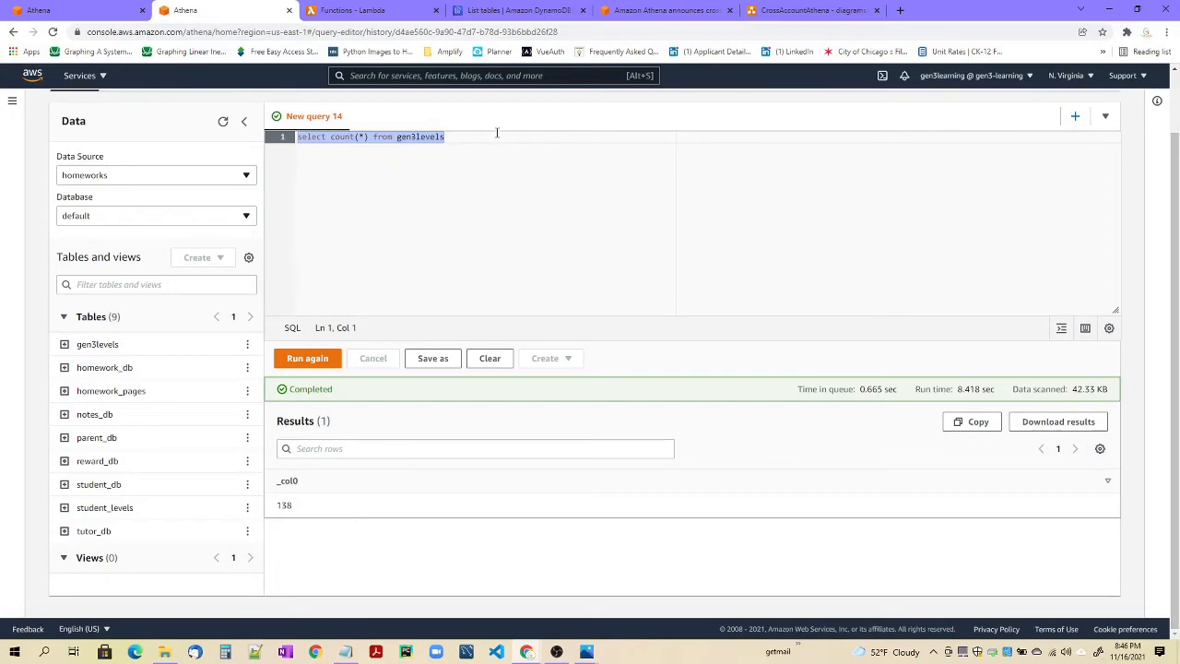
Open the gen3levels table in the first account's DynamoDB and check its item count
{"action": "left_click", "coordinate": [535, 13]}
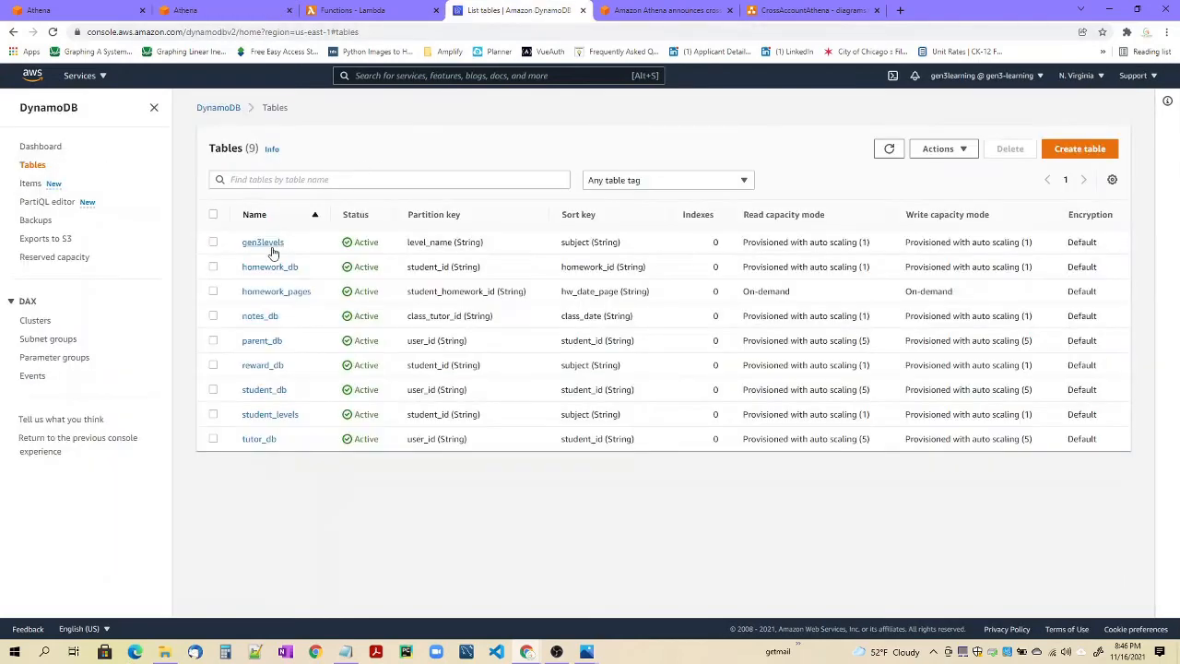
{"action": "left_click", "coordinate": [269, 241]}
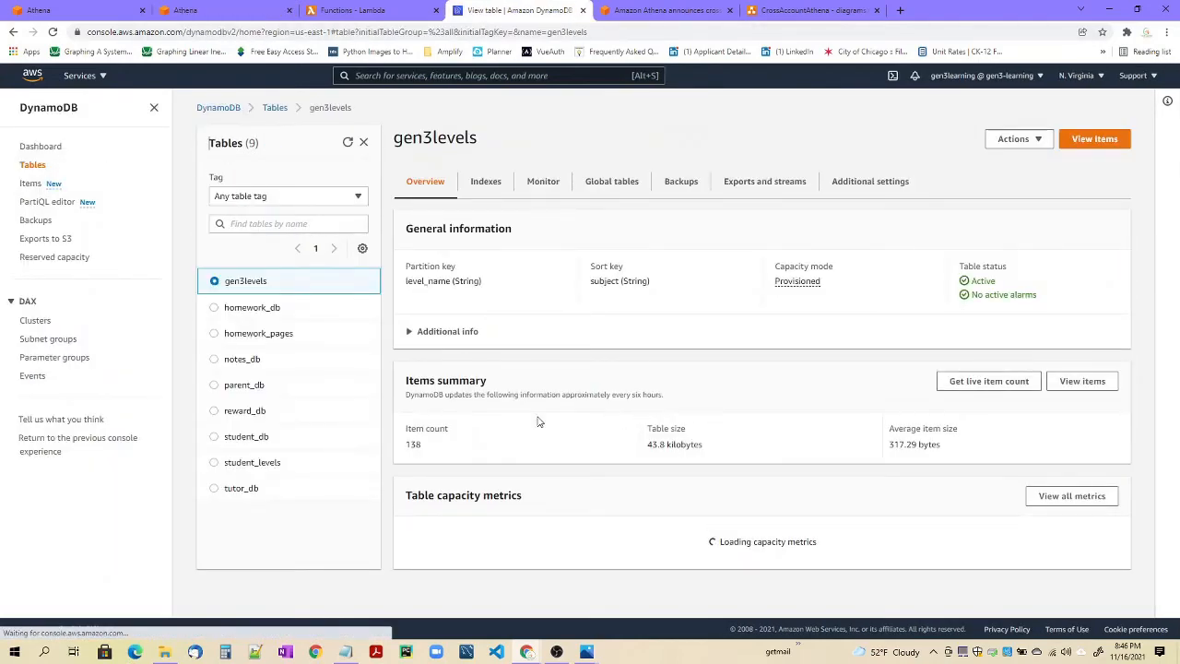
{"action": "left_click_drag", "start_coordinate": [424, 446], "coordinate": [401, 450]}
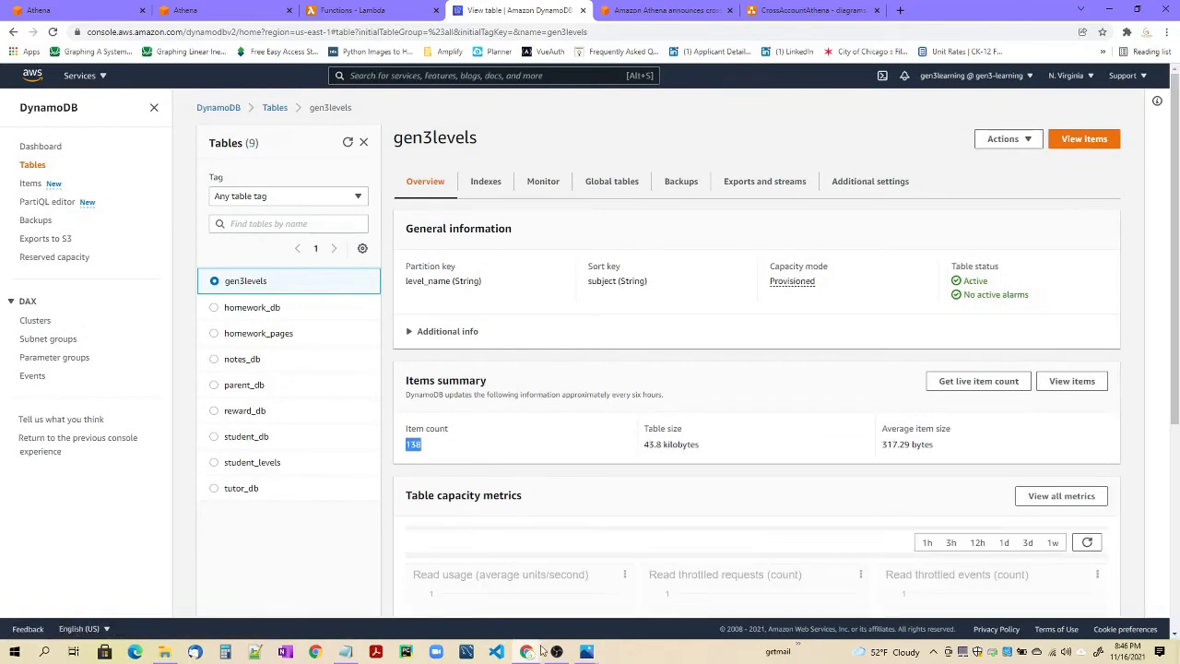
Paste select count(*) from gen3levels into the second account's Athena query editor and run it against the crossaccount data source
{"action": "mouse_move", "coordinate": [528, 653]}
{"action": "left_click", "coordinate": [556, 599]}
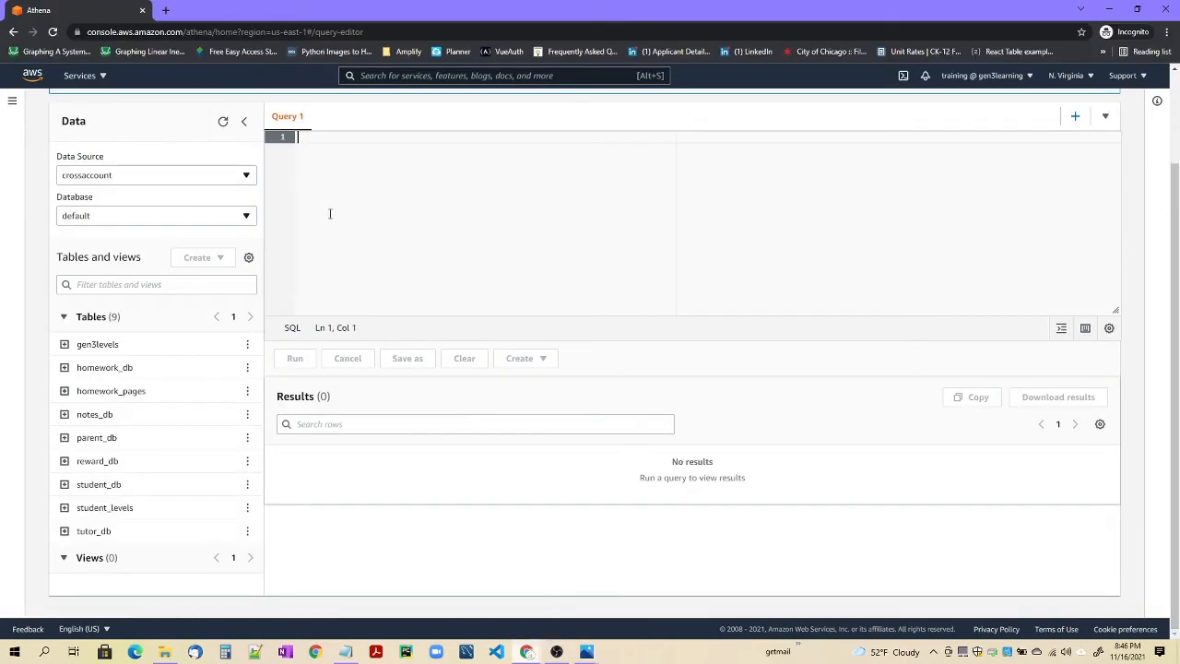
{"action": "left_click", "coordinate": [303, 136]}
{"action": "key", "text": "ctrl+v"}
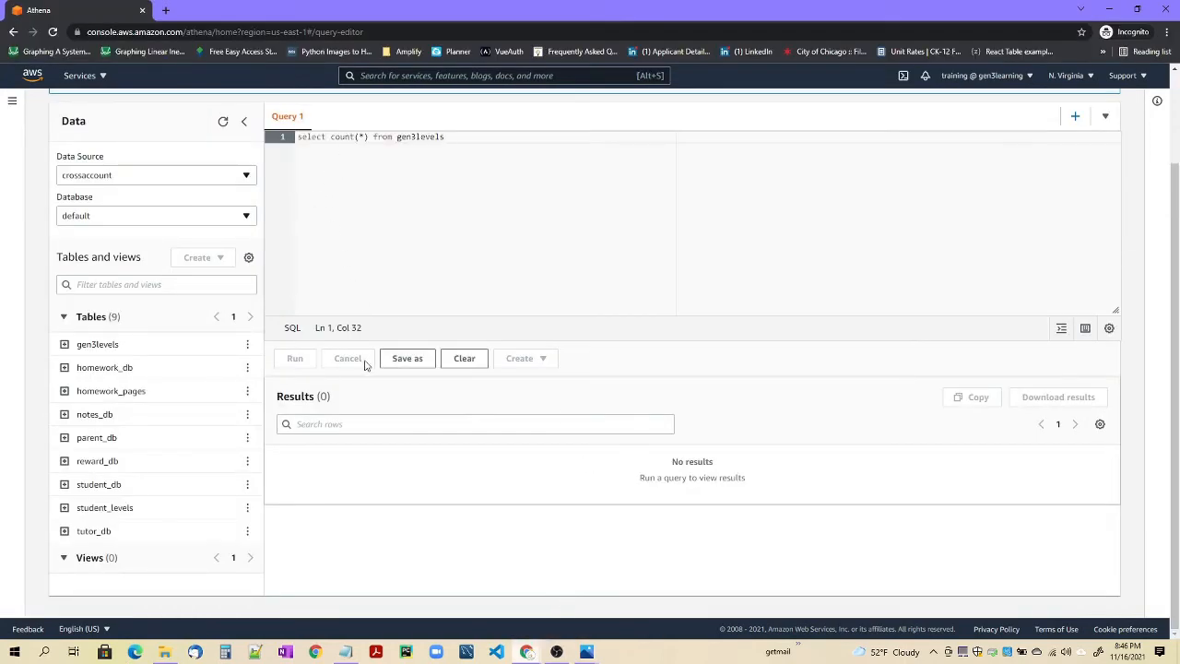
{"action": "scroll", "coordinate": [508, 245], "scroll_direction": "up", "scroll_amount": 2}
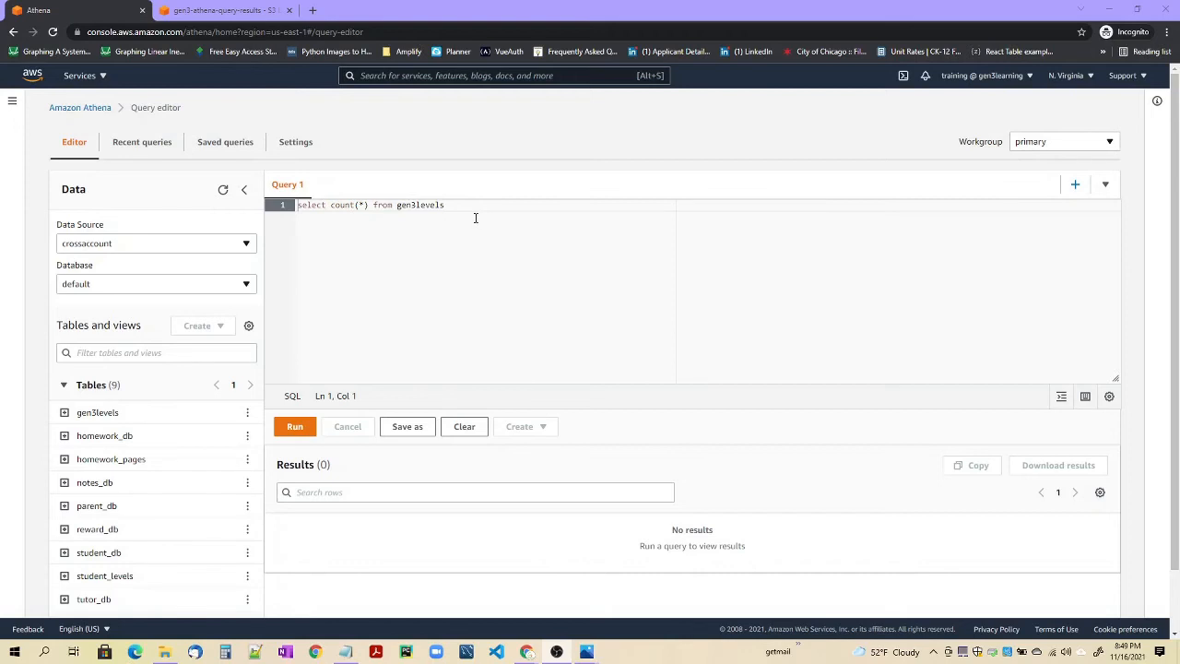
{"action": "left_click", "coordinate": [295, 429]}
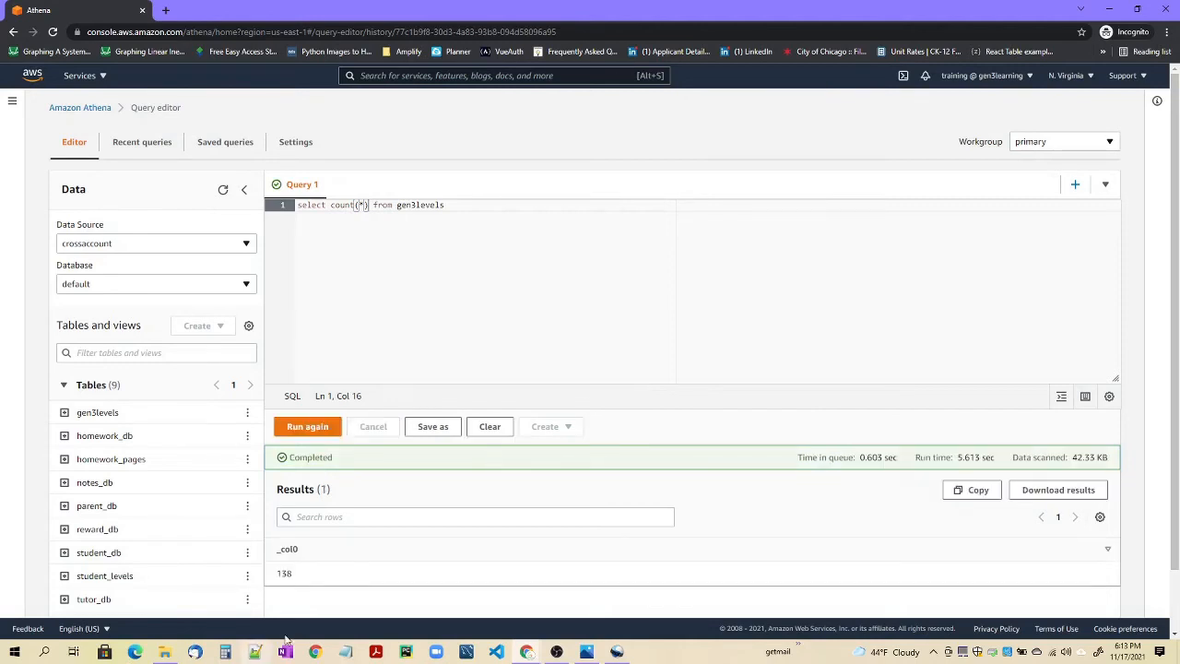
Examine the cross-account query's returned value and the count(*) expression that produces it
{"action": "left_click_drag", "start_coordinate": [308, 582], "coordinate": [276, 584]}
{"action": "left_click", "coordinate": [307, 600]}
{"action": "left_click", "coordinate": [466, 206]}
{"action": "left_click_drag", "start_coordinate": [369, 204], "coordinate": [335, 208]}
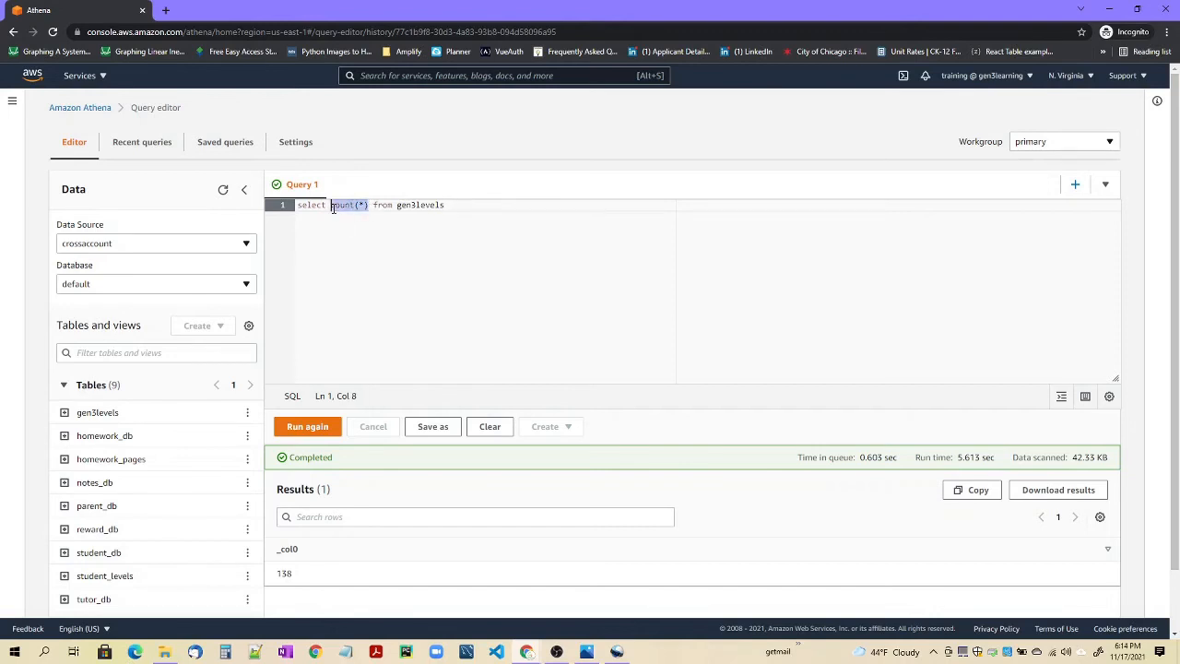
{"action": "left_click", "coordinate": [374, 205]}
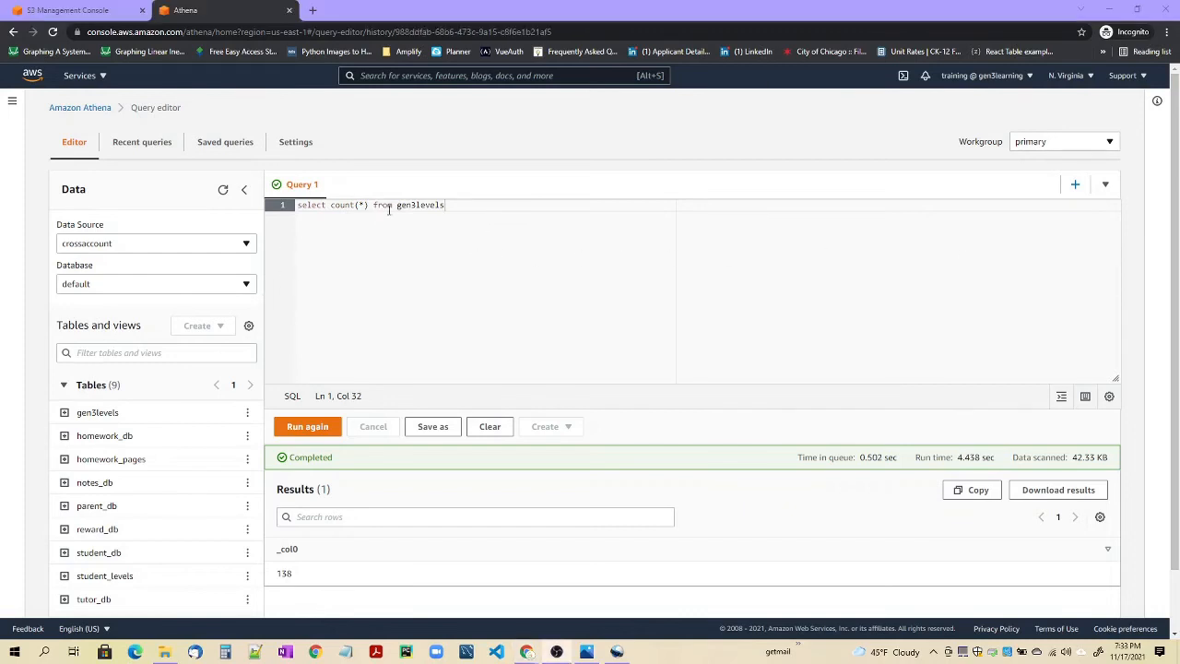
{"action": "left_click_drag", "start_coordinate": [331, 204], "coordinate": [369, 204]}
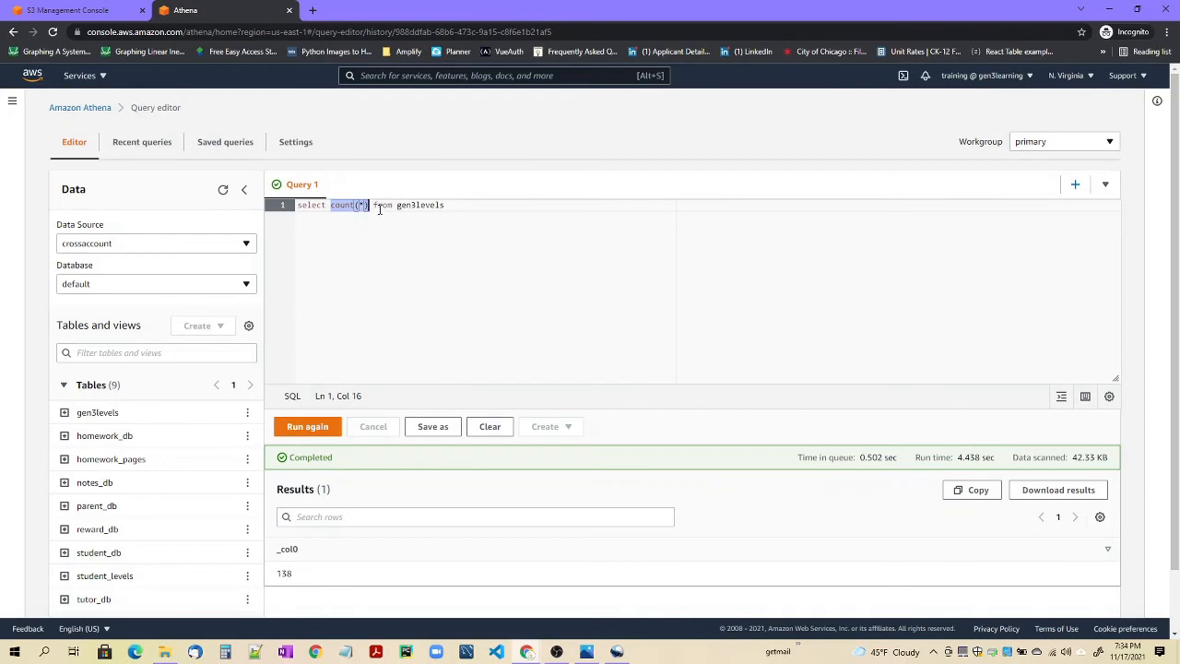
{"action": "left_click", "coordinate": [379, 207]}
{"action": "left_click_drag", "start_coordinate": [369, 205], "coordinate": [330, 204]}
Expand the gen3levels columns, replace count(*) with subject, vertical in the query, run it, and look through the returned rows
{"action": "left_click", "coordinate": [65, 413]}
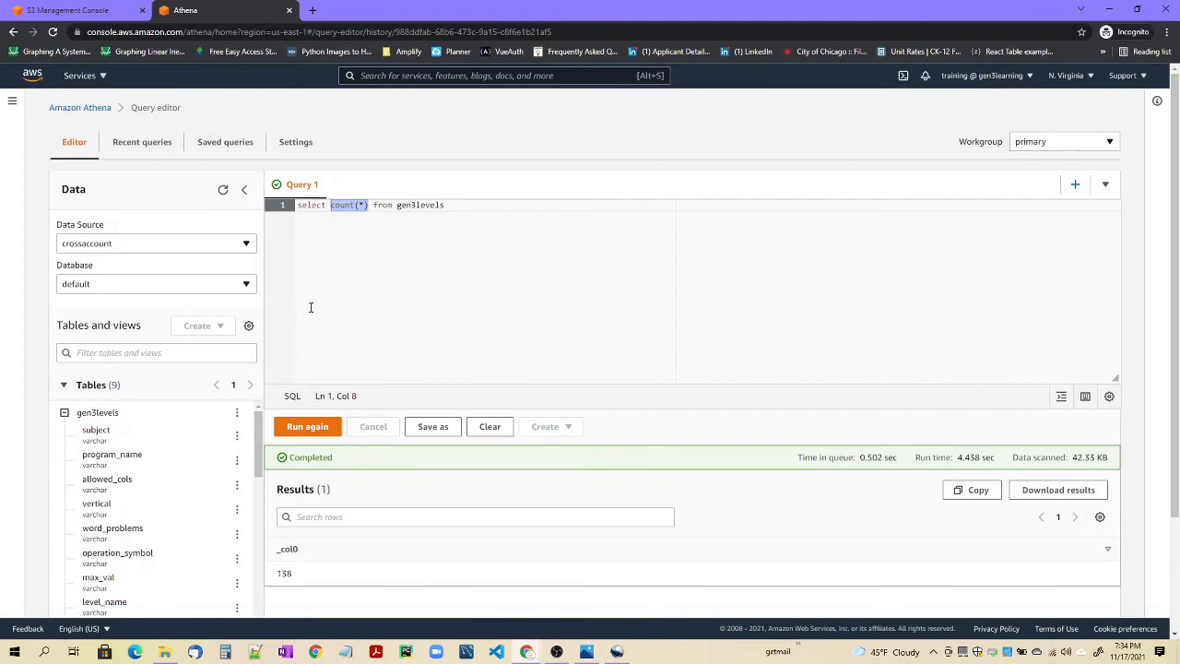
{"action": "left_click", "coordinate": [372, 210]}
{"action": "left_click", "coordinate": [331, 208], "text": "shift"}
{"action": "type", "text": "subject"}
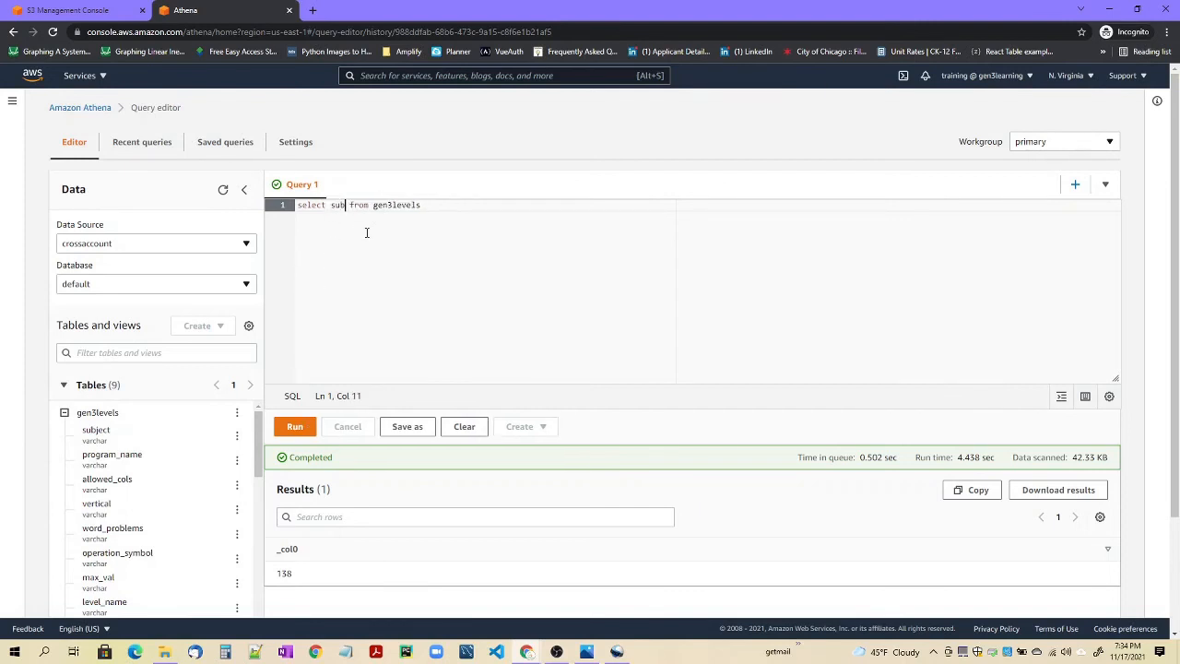
{"action": "type", "text": ", vertical"}
{"action": "left_click", "coordinate": [295, 426]}
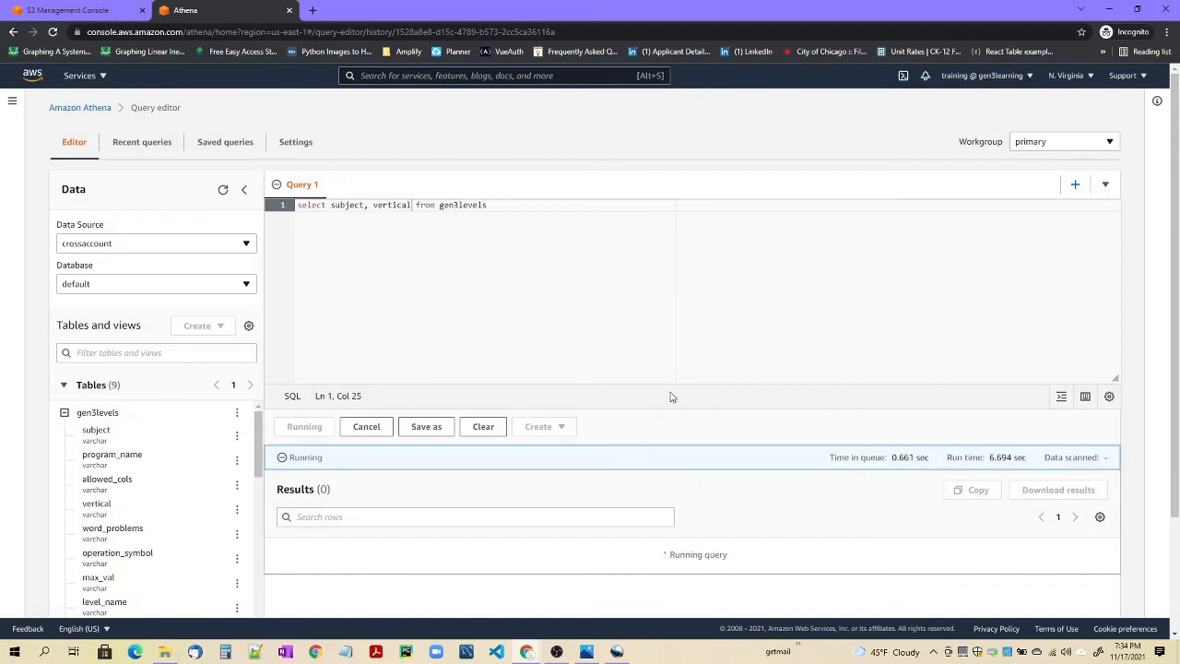
{"action": "scroll", "coordinate": [671, 397], "scroll_direction": "down", "scroll_amount": 3}
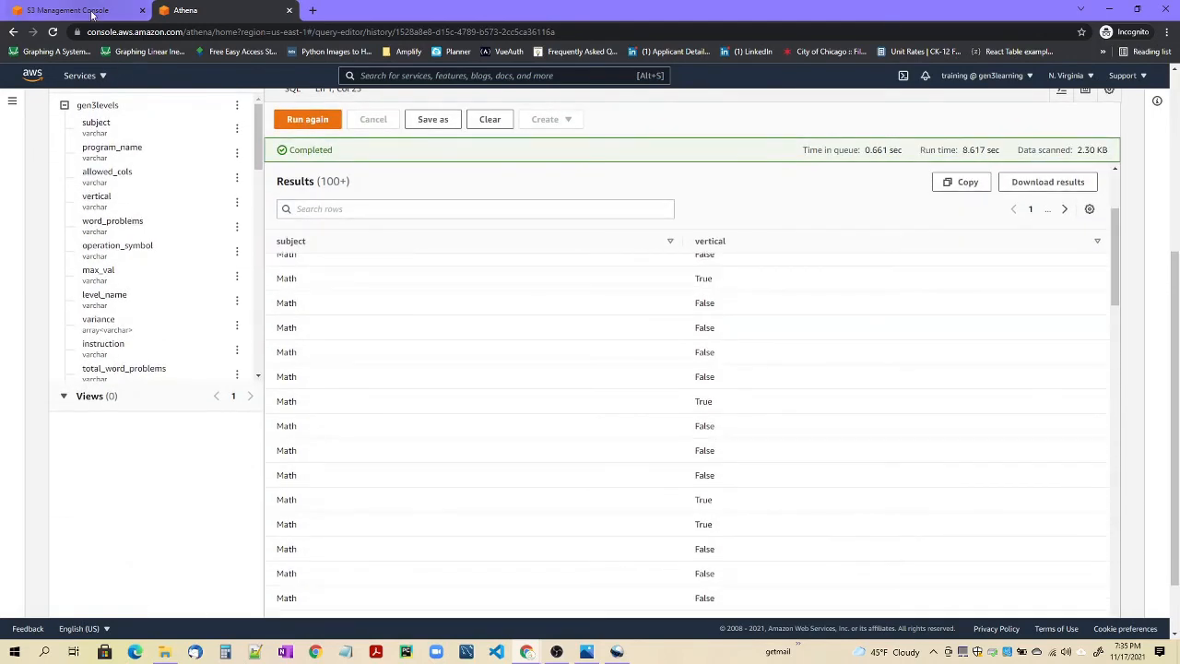
Open the Unsaved/2021/11/17 folder in the gen3-athena-query-results S3 bucket and sort its objects by last modified date
{"action": "left_click", "coordinate": [91, 11]}
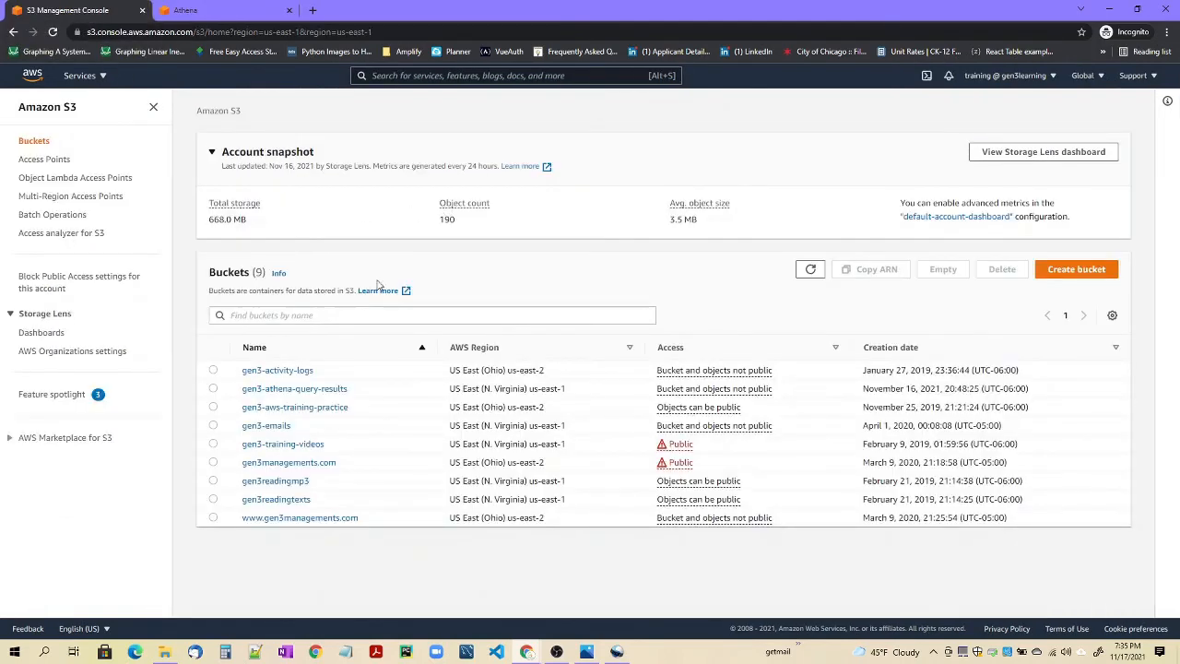
{"action": "left_click", "coordinate": [338, 389]}
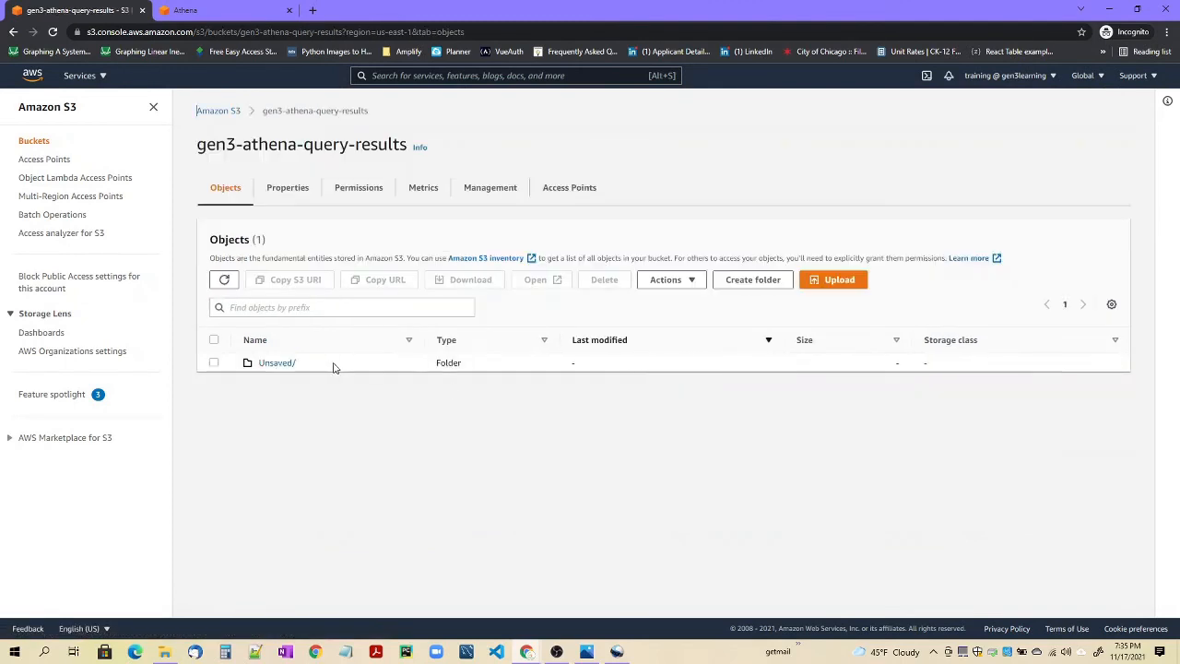
{"action": "left_click", "coordinate": [287, 364]}
{"action": "left_click", "coordinate": [279, 359]}
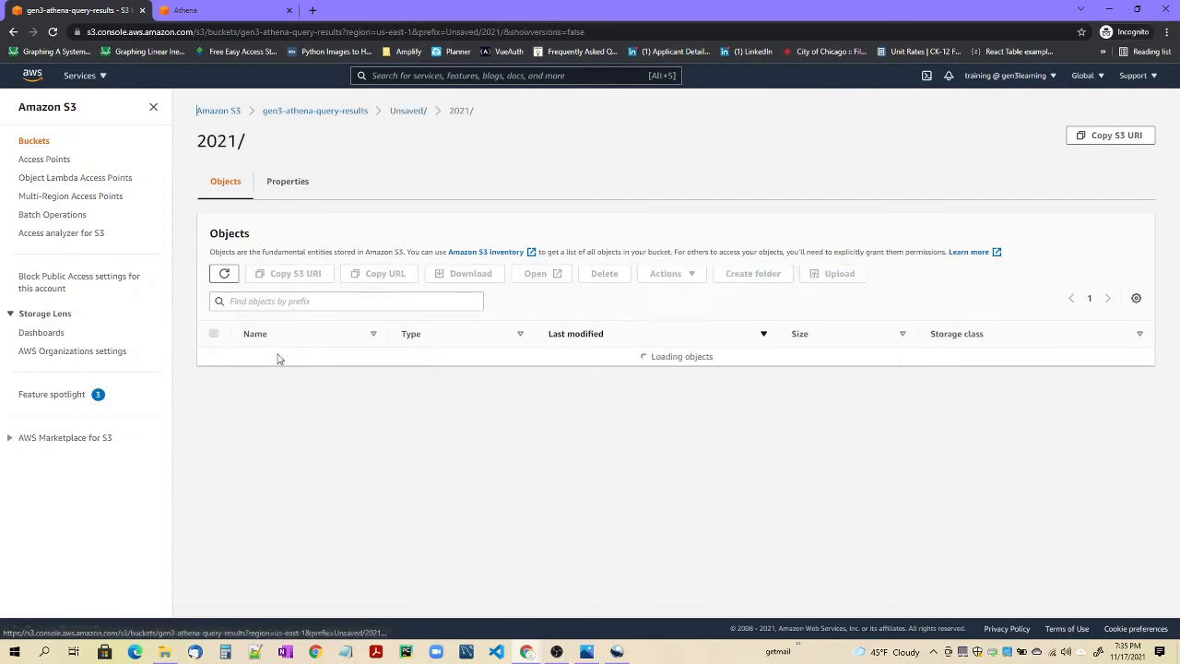
{"action": "left_click", "coordinate": [266, 358]}
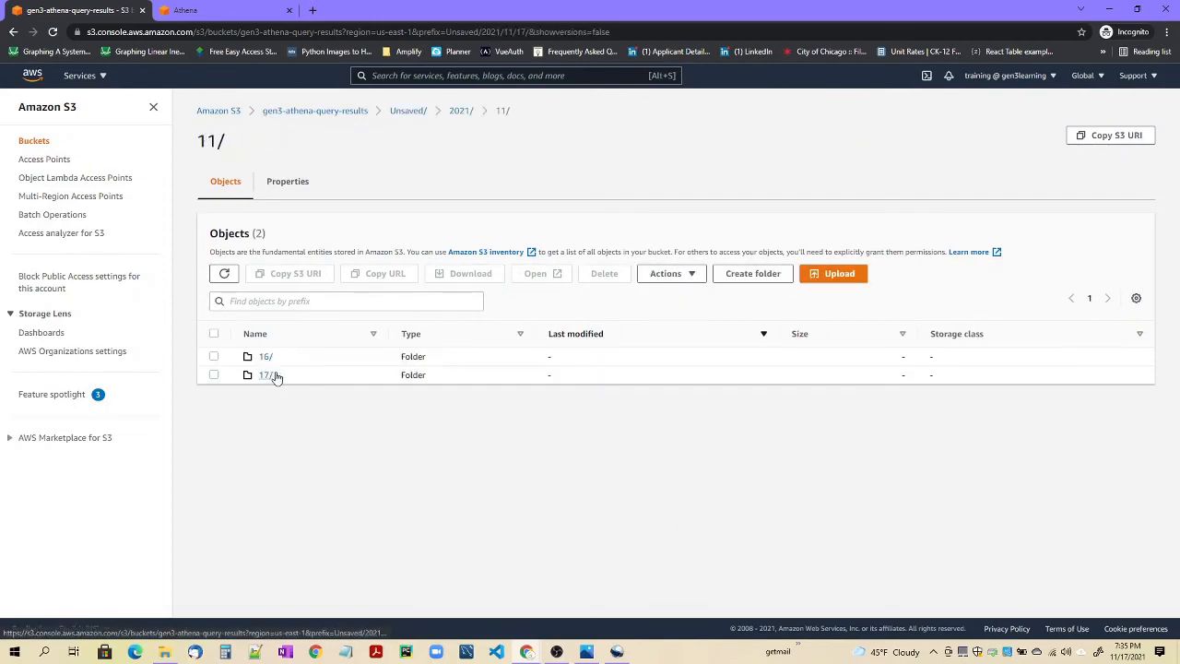
{"action": "left_click", "coordinate": [273, 375]}
{"action": "left_click", "coordinate": [755, 335]}
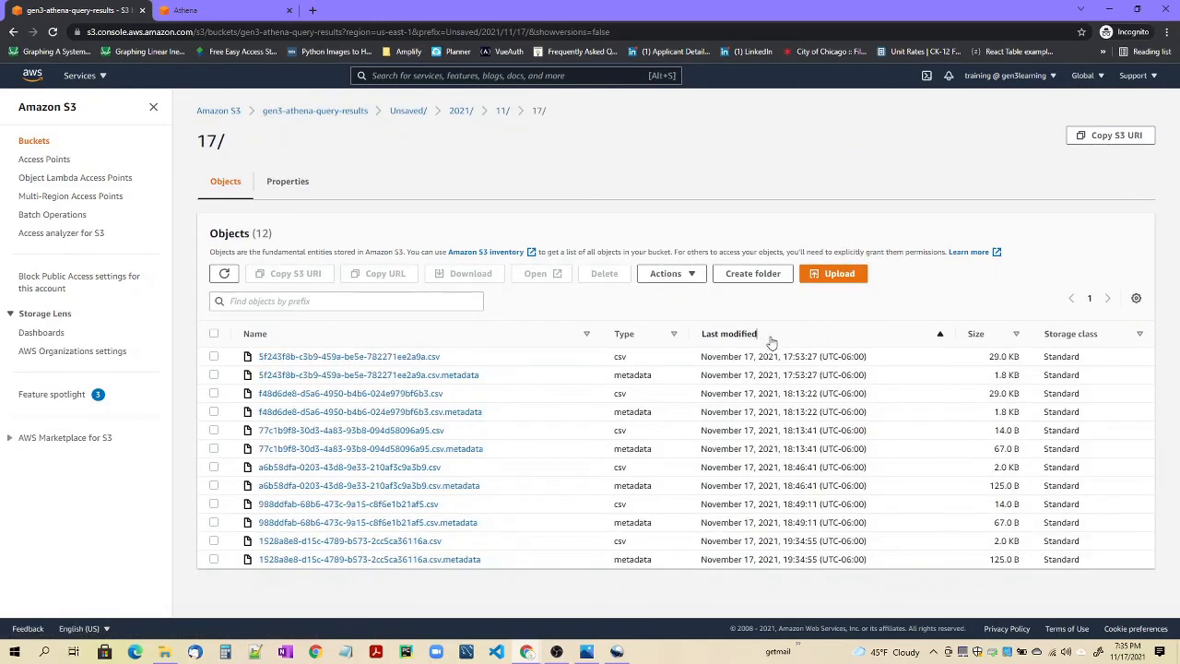
Sort the 17/ folder's objects newest first and open the most recent CSV result for querying with S3 Select
{"action": "left_click", "coordinate": [756, 336]}
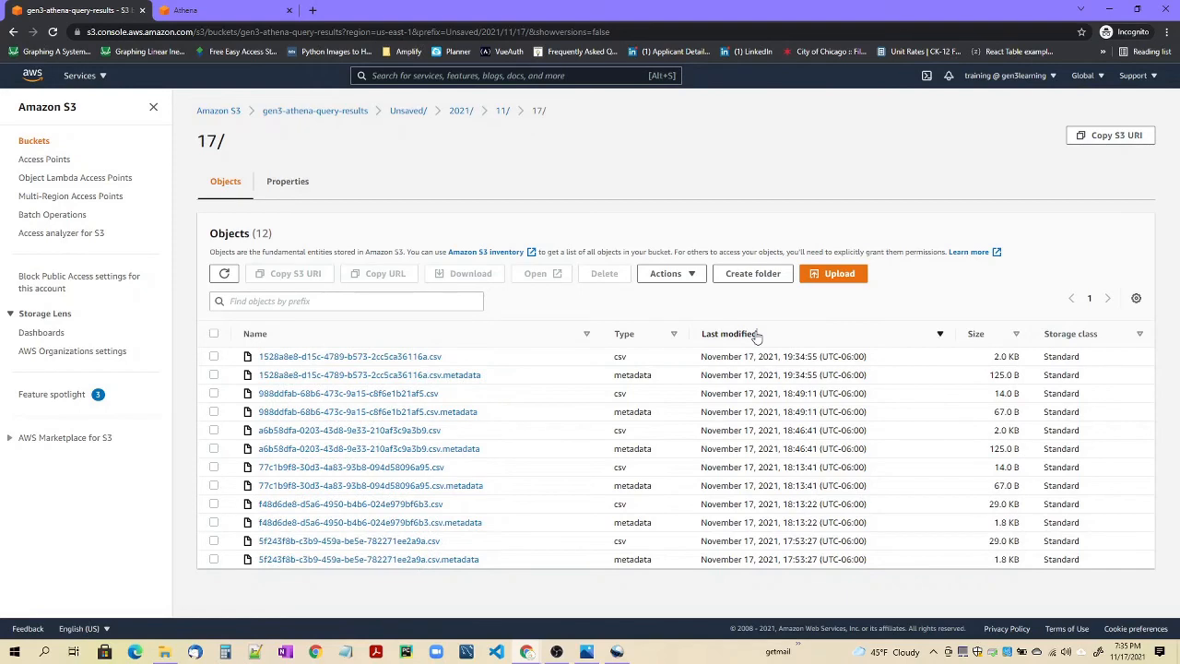
{"action": "left_click", "coordinate": [400, 358]}
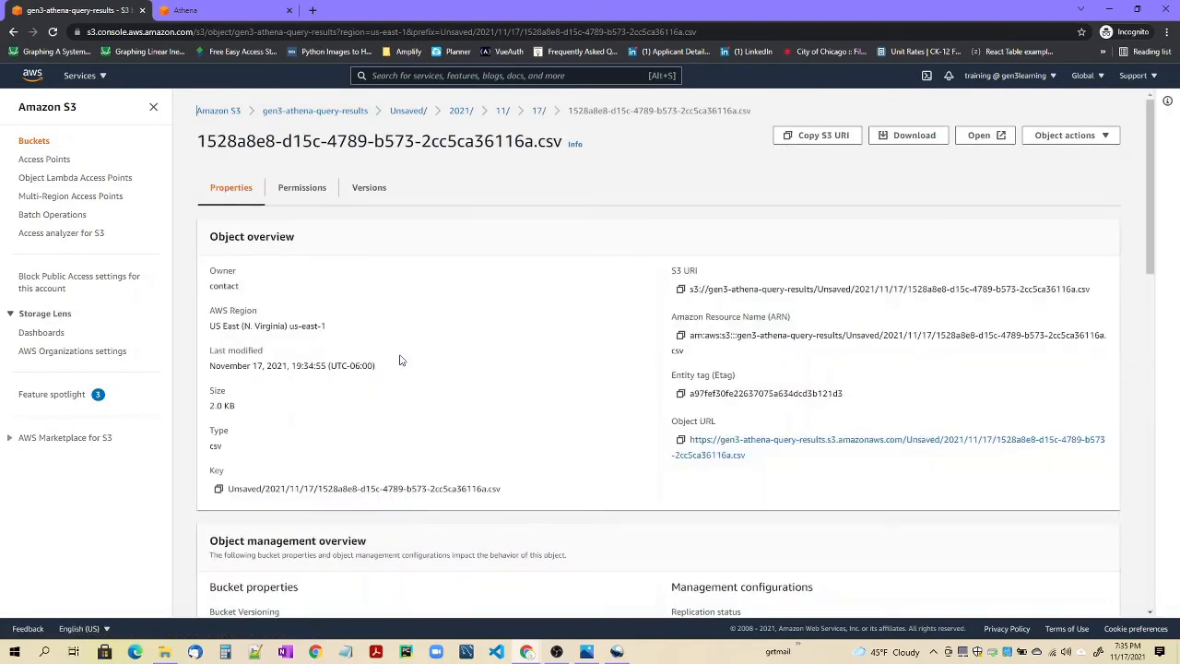
{"action": "left_click", "coordinate": [1061, 136]}
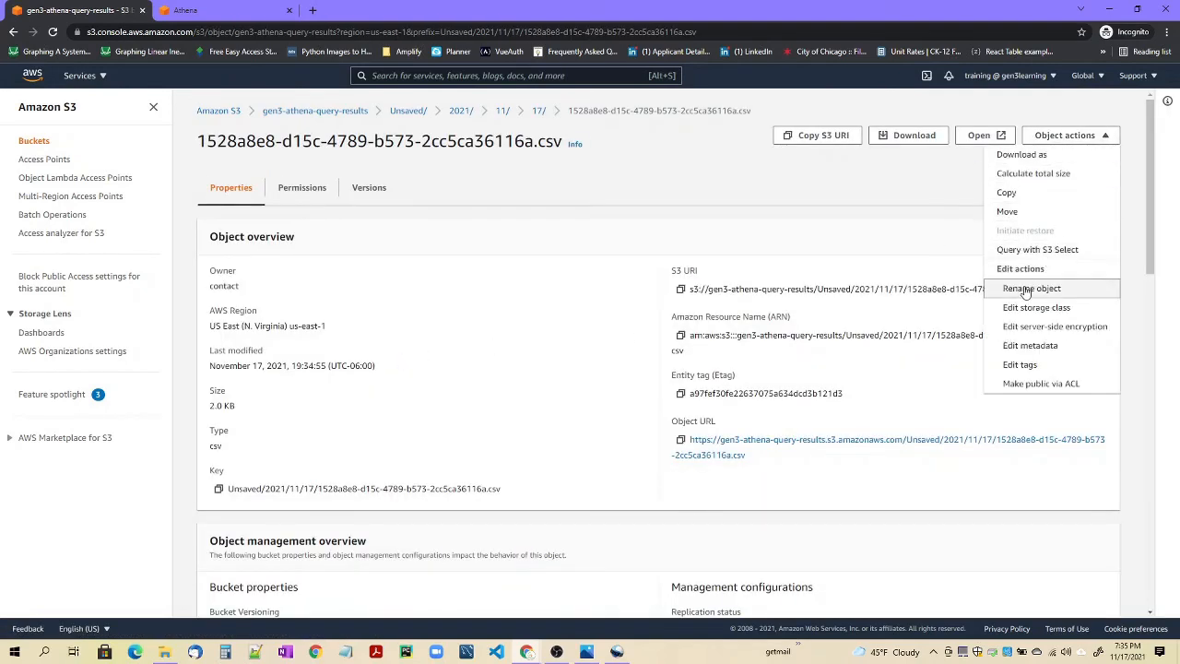
{"action": "left_click", "coordinate": [1033, 251]}
Run SELECT * FROM s3object s LIMIT 5 on the CSV file and examine the returned subject and vertical rows
{"action": "scroll", "coordinate": [513, 322], "scroll_direction": "down", "scroll_amount": 5}
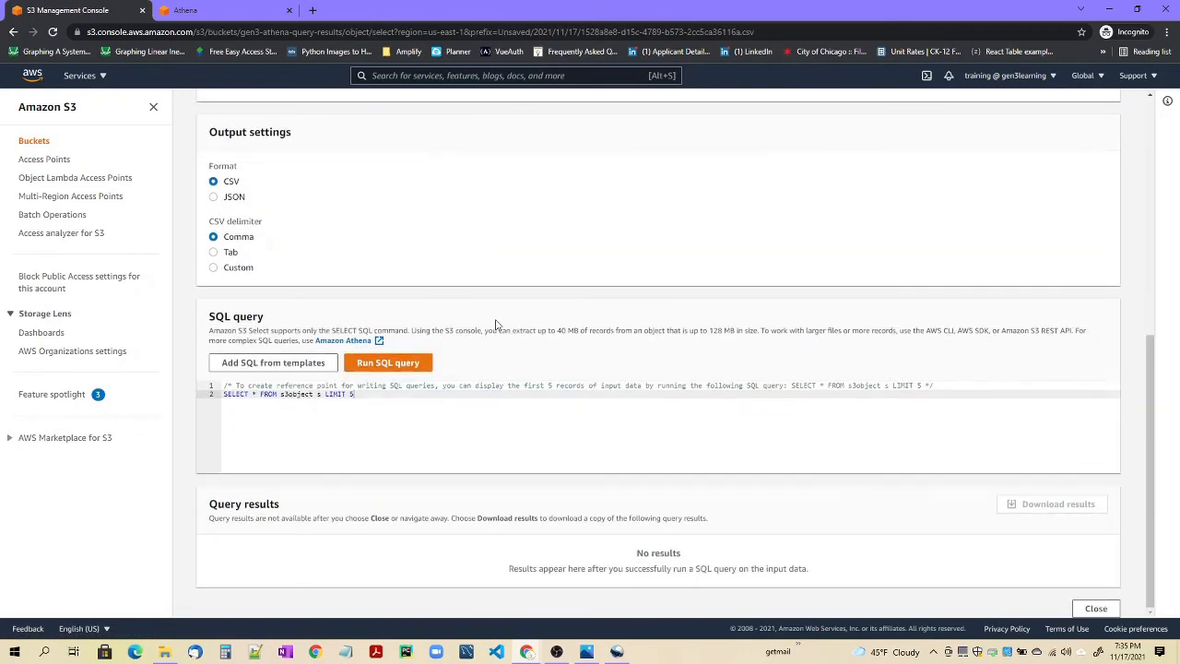
{"action": "left_click", "coordinate": [387, 362]}
{"action": "scroll", "coordinate": [620, 361], "scroll_direction": "down", "scroll_amount": 2}
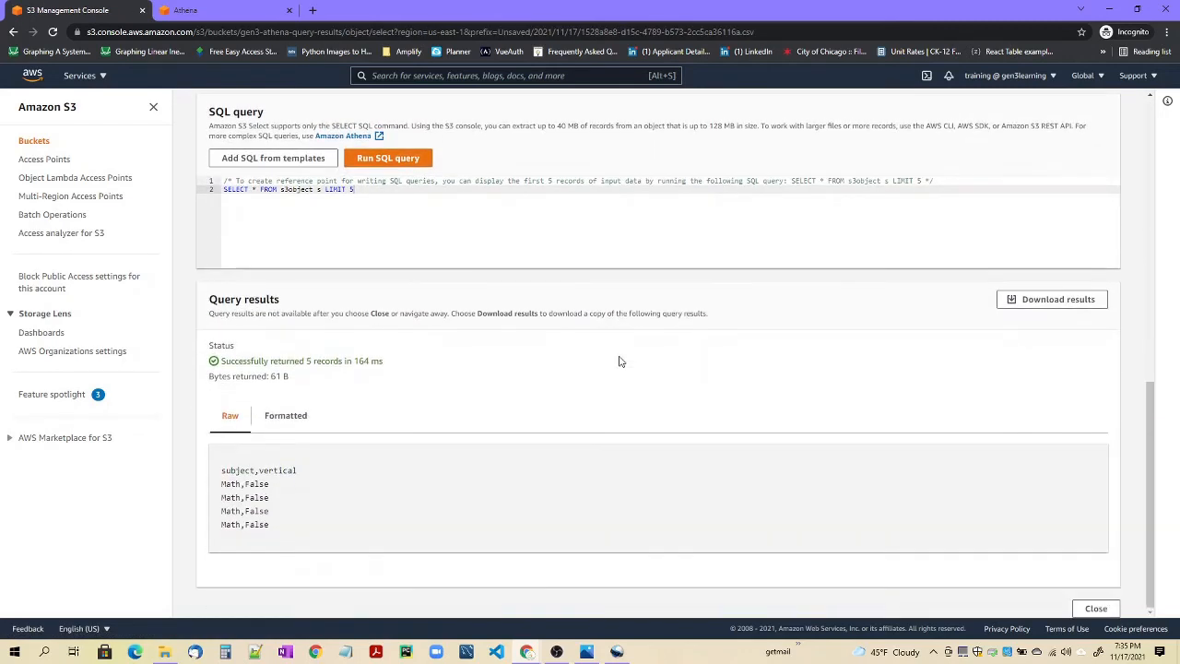
{"action": "left_click_drag", "start_coordinate": [292, 536], "coordinate": [203, 483]}
{"action": "left_click", "coordinate": [346, 506]}
Switch to the CrossAccountAthena diagram in diagrams.net and examine how AWS Account 2's role connects to AWS Account 1's Lambda and spill bucket
{"action": "key", "text": "alt+Tab"}
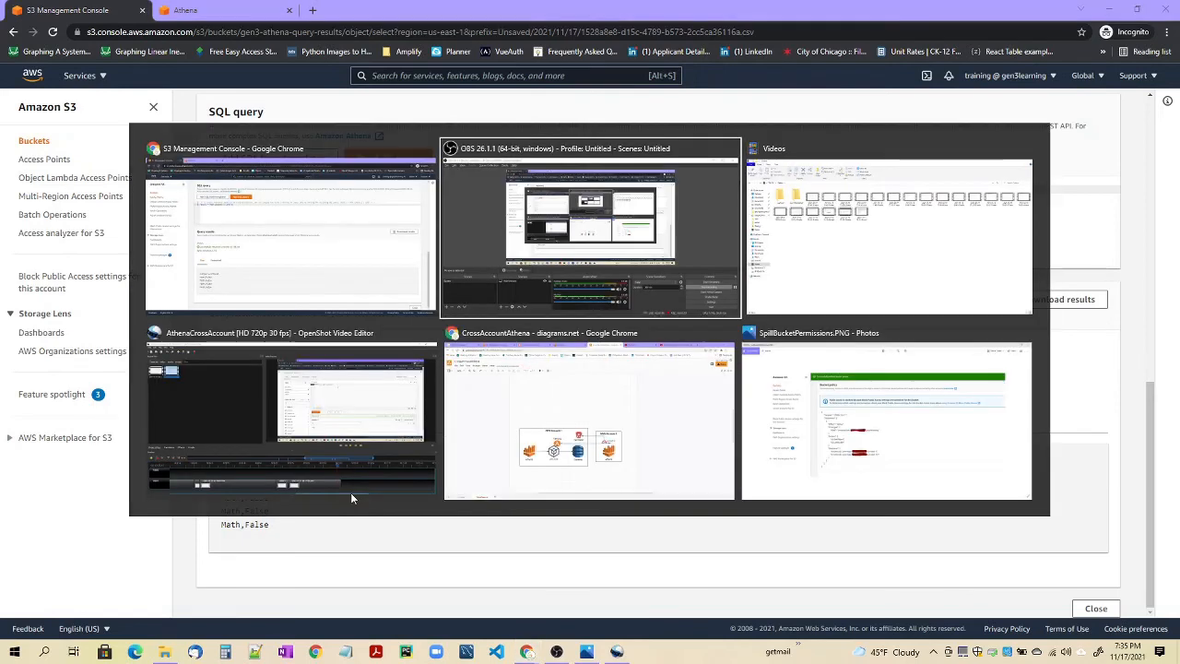
{"action": "key", "text": "alt+Tab"}
{"action": "key", "text": "alt+Tab"}
{"action": "key", "text": "alt+Tab"}
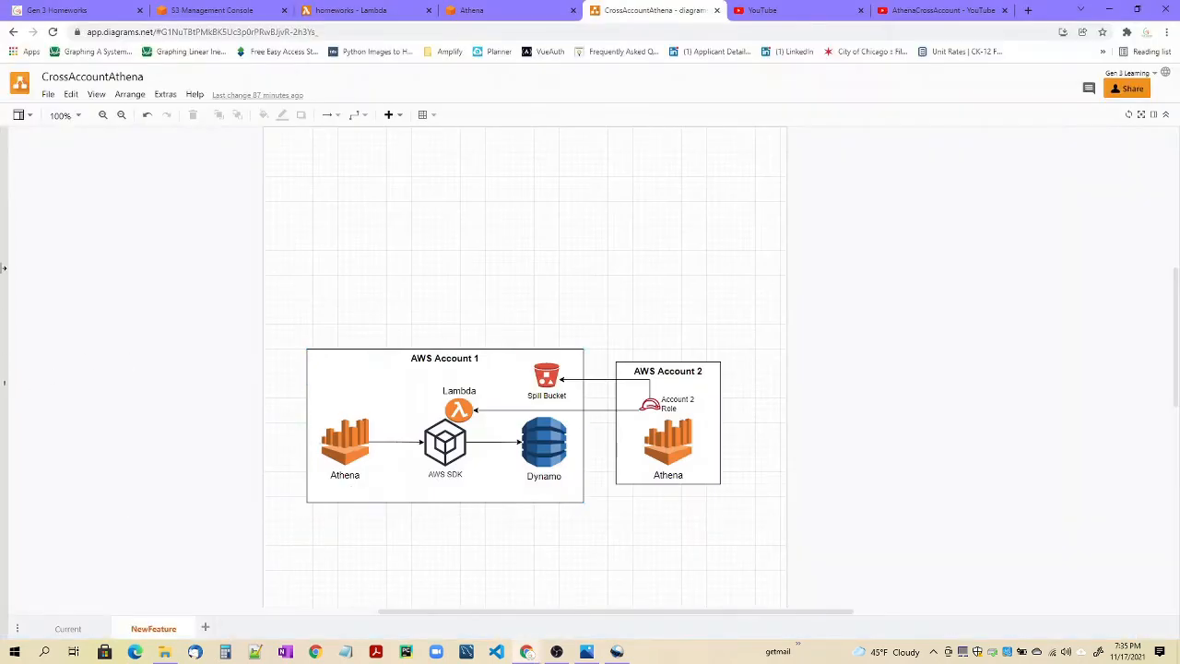
{"action": "left_click", "coordinate": [103, 115]}
{"action": "left_click", "coordinate": [103, 114]}
{"action": "left_click", "coordinate": [104, 114]}
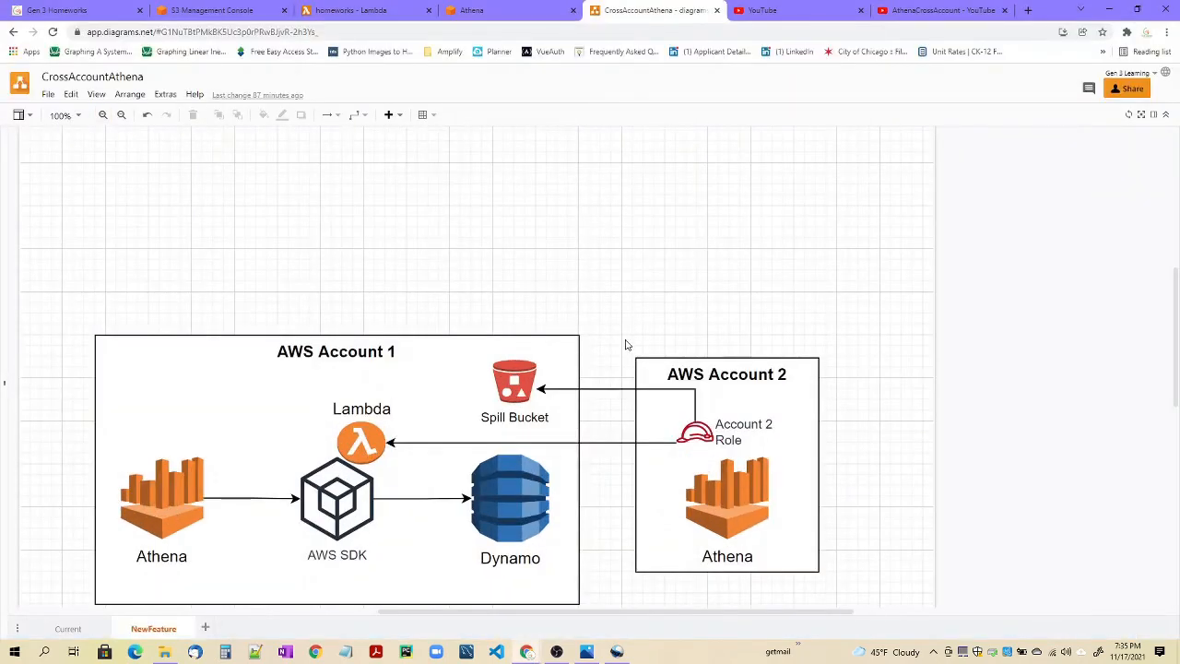
{"action": "left_click_drag", "start_coordinate": [666, 612], "coordinate": [633, 611]}
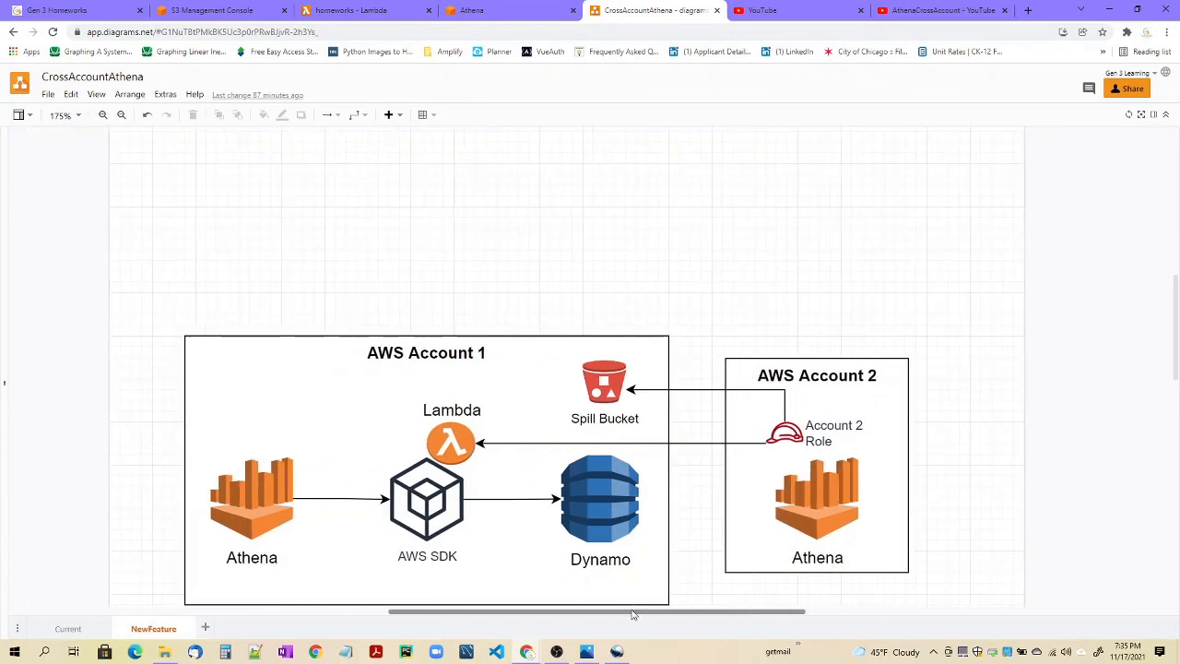
{"action": "scroll", "coordinate": [677, 350], "scroll_direction": "down", "scroll_amount": 2}
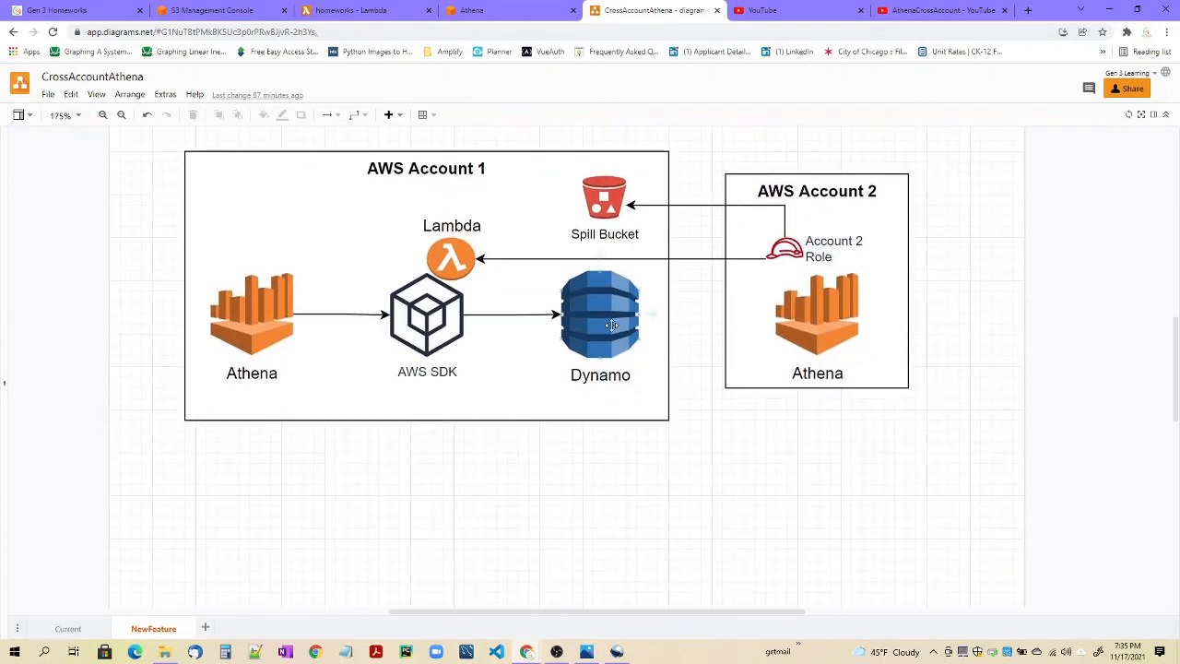